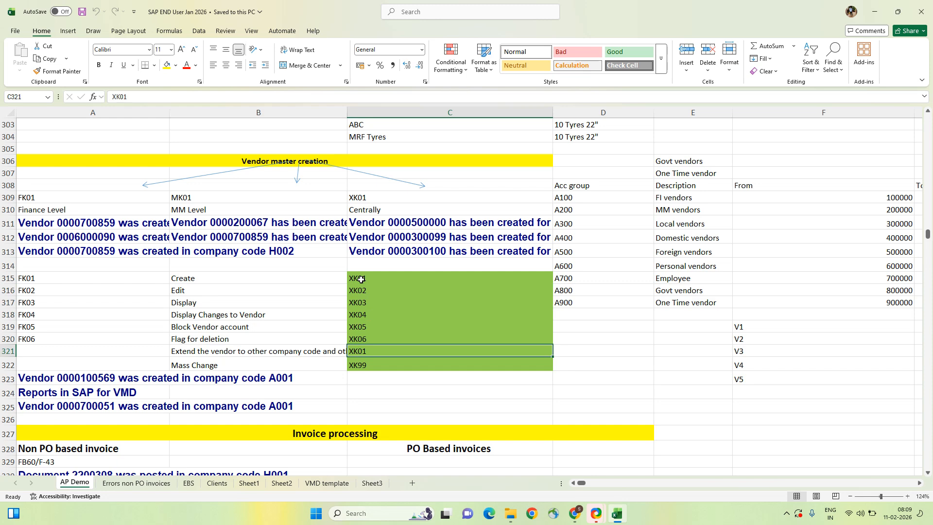
- Enter LSMW in cell D322, beside the XK99 Mass Change code on the AP Demo sheet
{"action": "key", "text": "Down"}
{"action": "key", "text": "Left"}
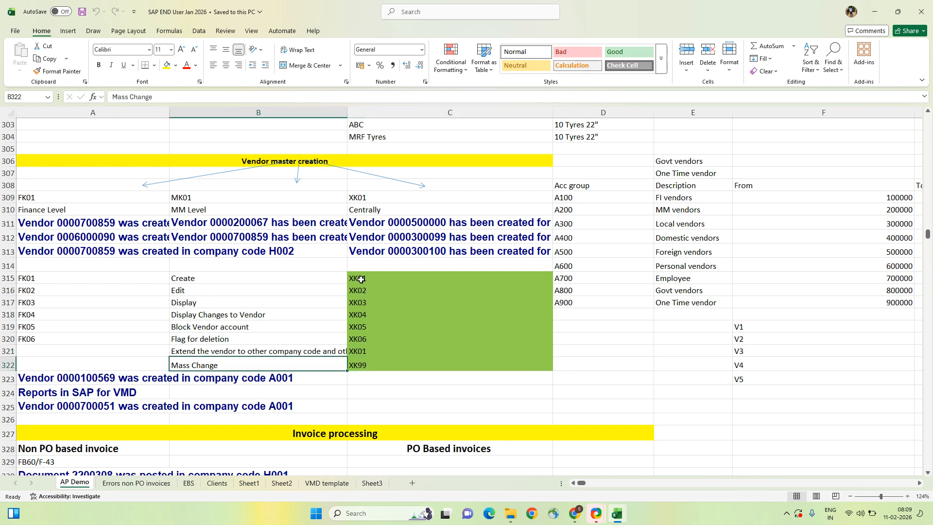
{"action": "key", "text": "Right"}
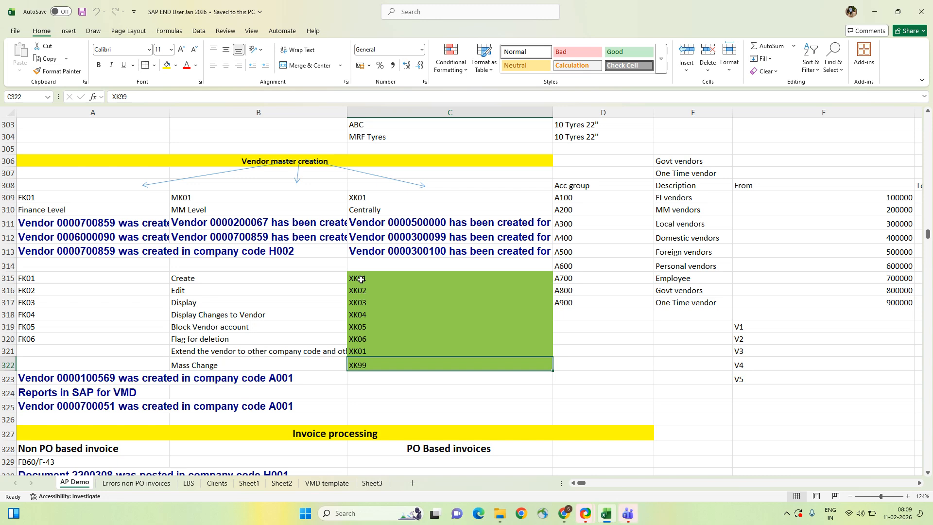
{"action": "key", "text": "Right"}
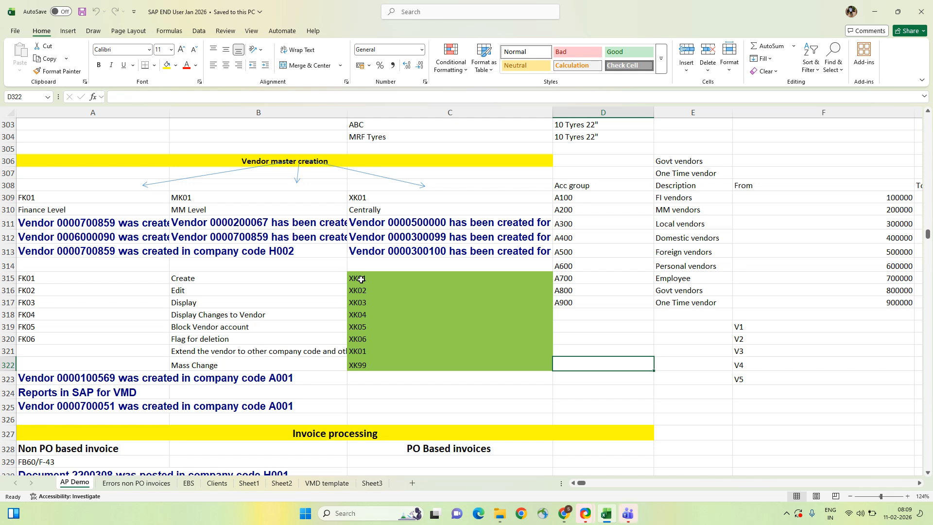
{"action": "type", "text": "LS"}
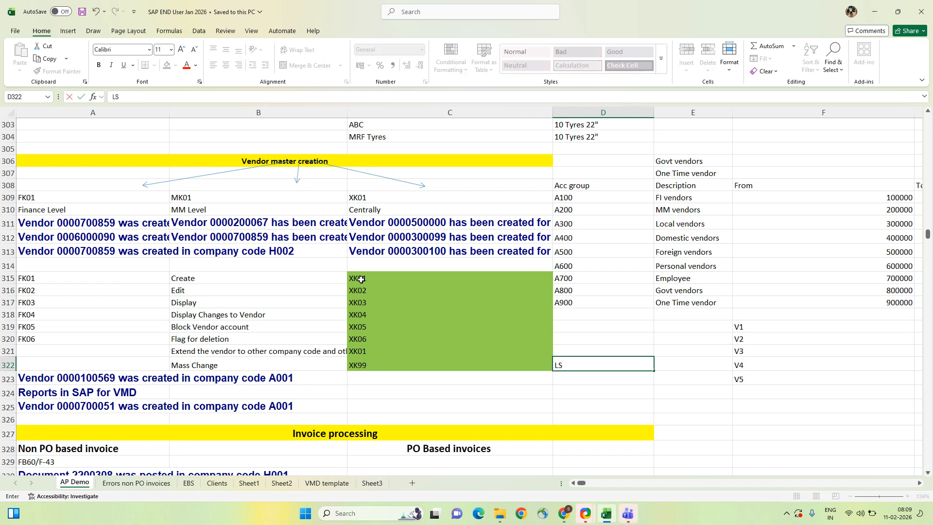
{"action": "type", "text": "MW"}
{"action": "key", "text": "ctrl+Return"}
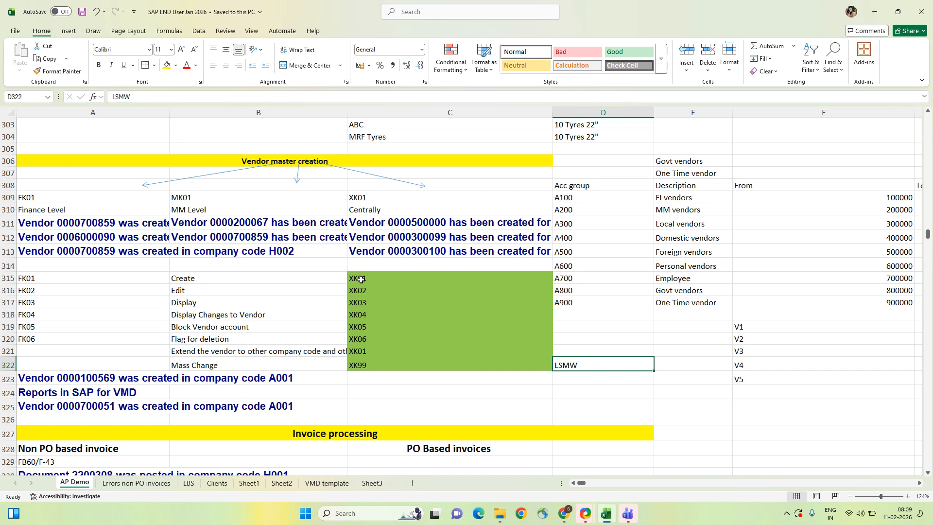
- Copy XK99 from cell C322, then minimize Excel to show the desktop
{"action": "key", "text": "Left"}
{"action": "key", "text": "Left"}
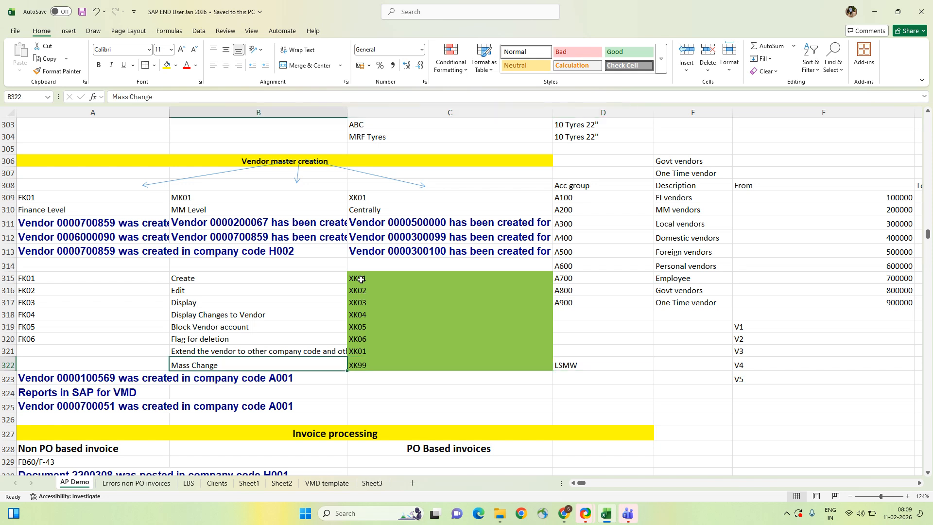
{"action": "key", "text": "Right"}
{"action": "key", "text": "Up"}
{"action": "key", "text": "Up"}
{"action": "key", "text": "Up"}
{"action": "key", "text": "Up"}
{"action": "key", "text": "Up"}
{"action": "key", "text": "Up"}
{"action": "key", "text": "Up"}
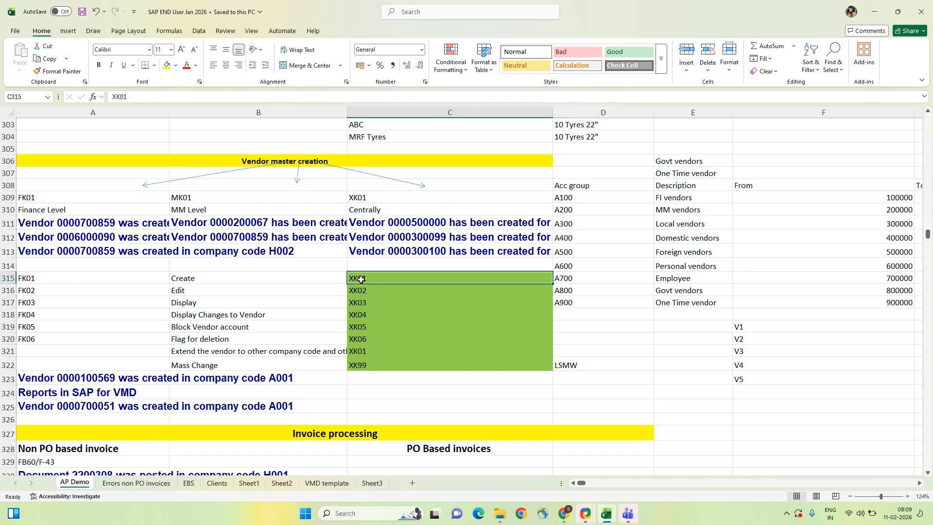
{"action": "key", "text": "Down"}
{"action": "key", "text": "Down"}
{"action": "key", "text": "Down"}
{"action": "key", "text": "Down"}
{"action": "key", "text": "Down"}
{"action": "key", "text": "Down"}
{"action": "key", "text": "Down"}
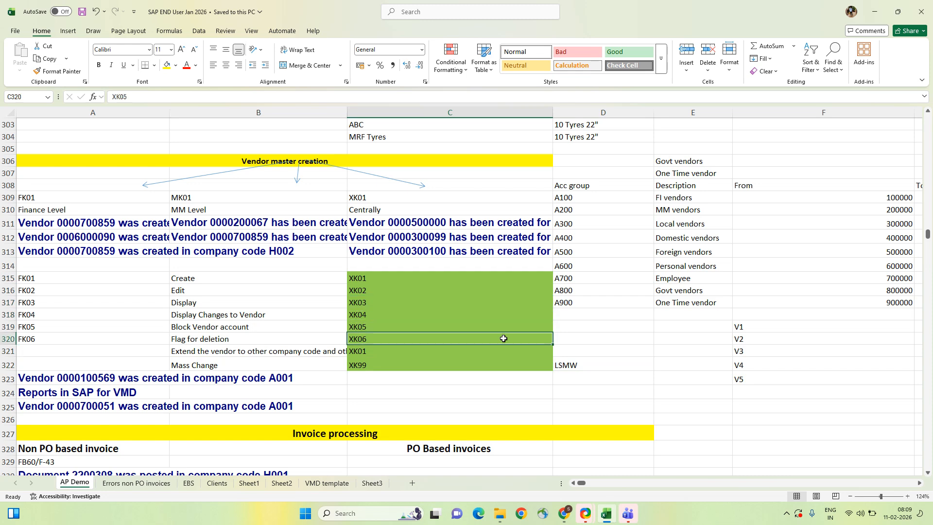
{"action": "key", "text": "Right"}
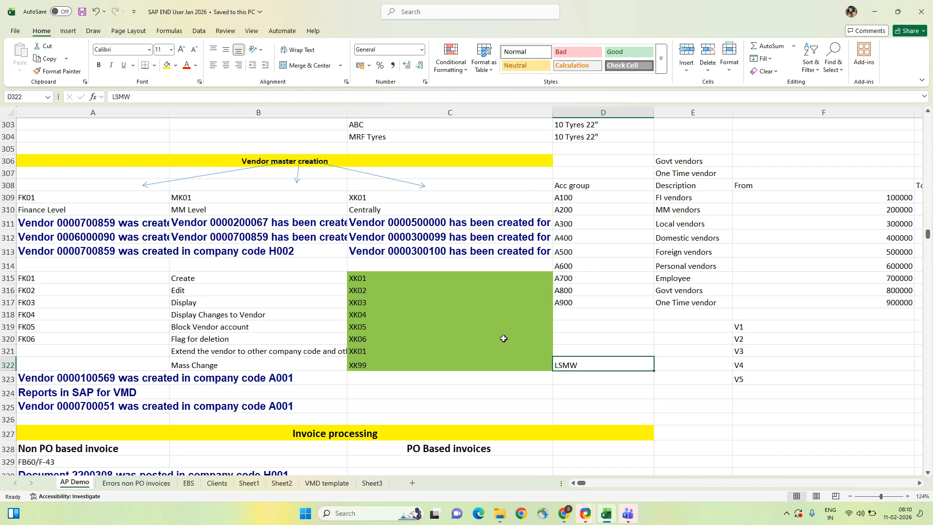
{"action": "key", "text": "Left"}
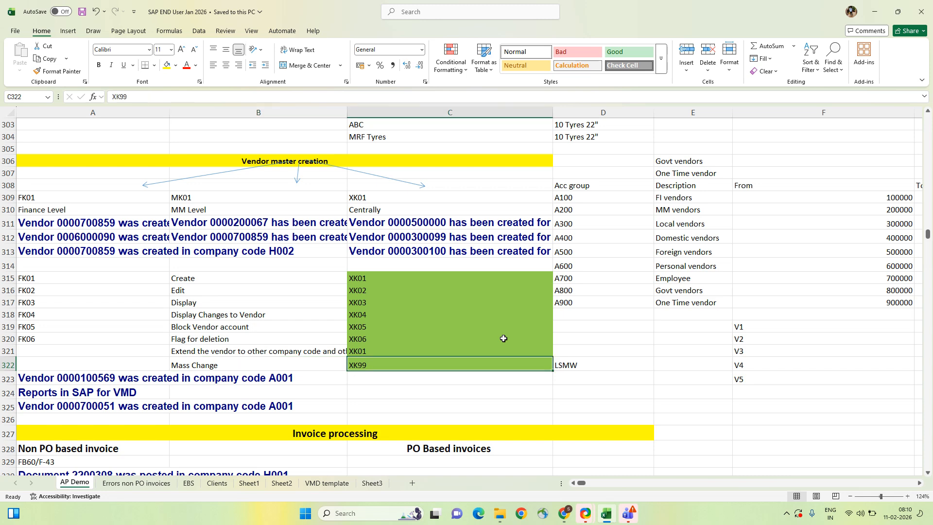
{"action": "key", "text": "ctrl+c"}
{"action": "left_click", "coordinate": [503, 338]}
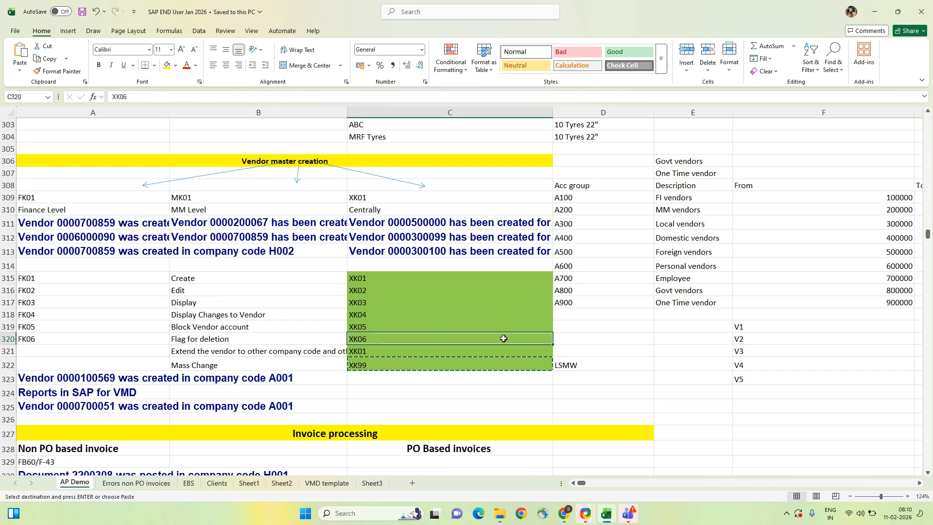
{"action": "key", "text": "Down"}
{"action": "key", "text": "Down"}
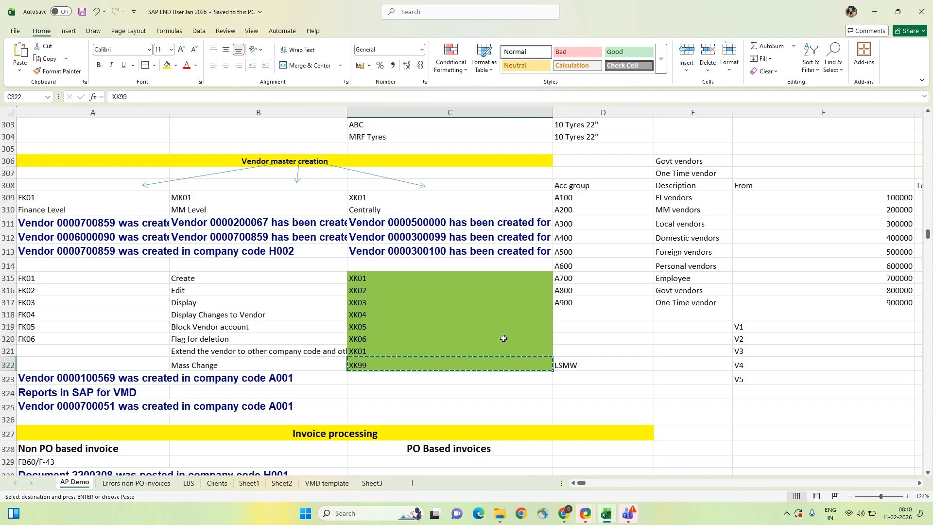
{"action": "key", "text": "super+d"}
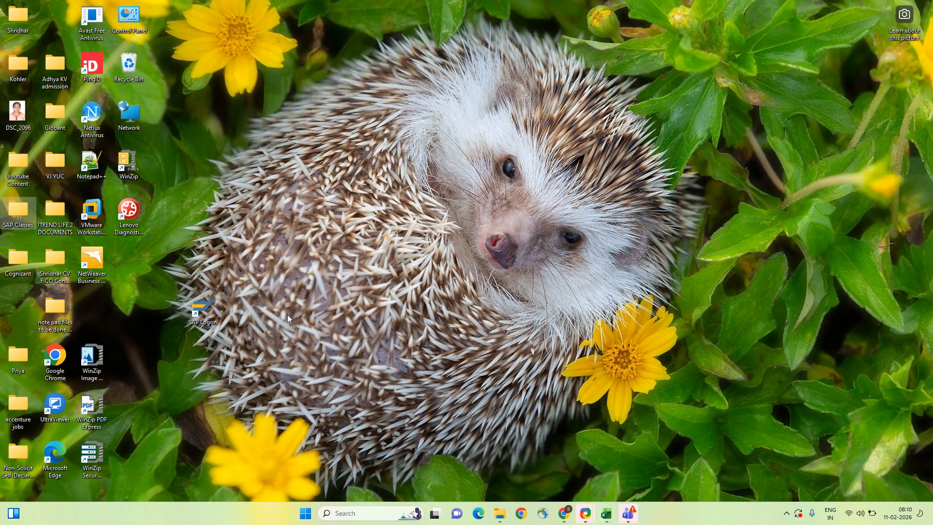
- Log on to the SAP demo IGrow ECC system with the saved user name and the password
{"action": "double_click", "coordinate": [198, 310]}
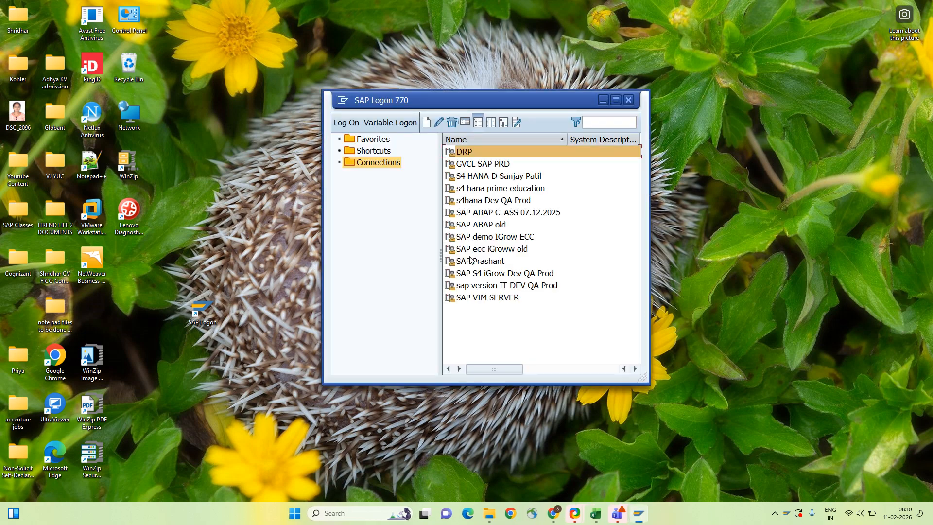
{"action": "left_click", "coordinate": [482, 238]}
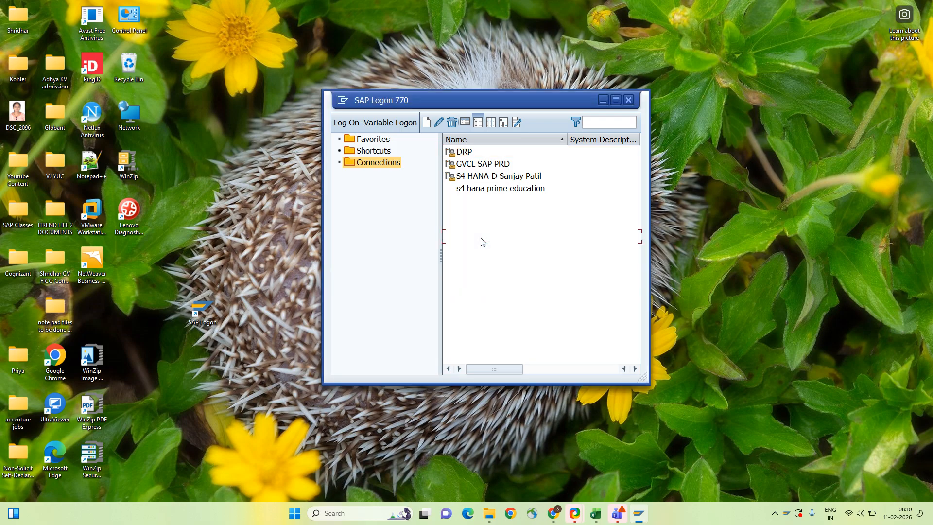
{"action": "key", "text": "space"}
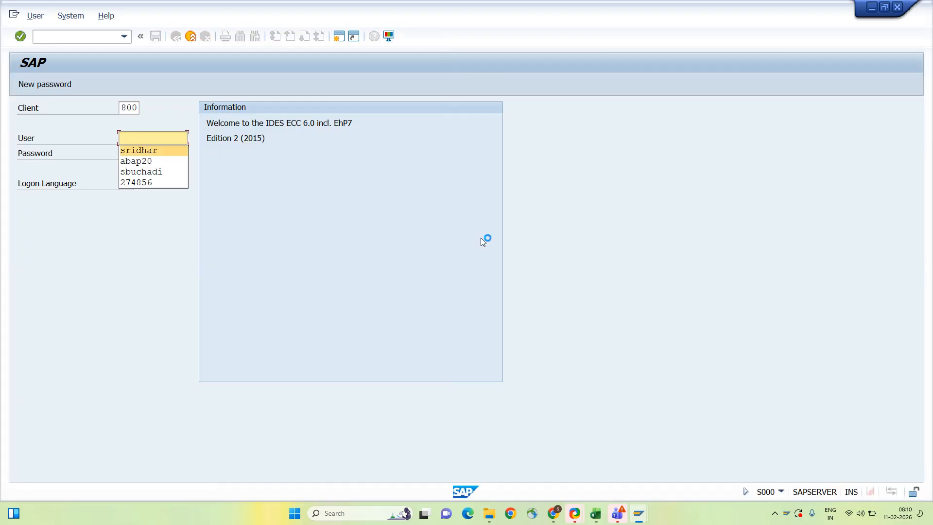
{"action": "key", "text": "Return"}
{"action": "key", "text": "Tab"}
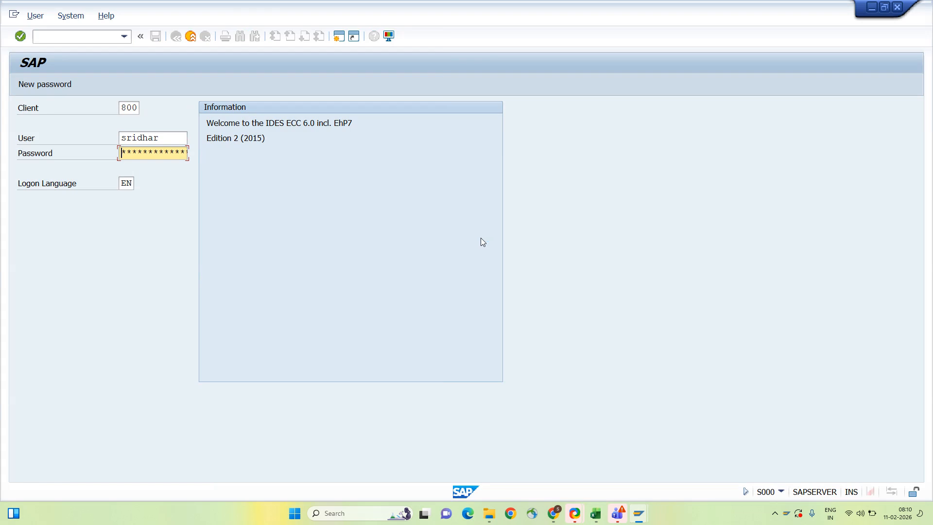
{"action": "type", "text": "********"}
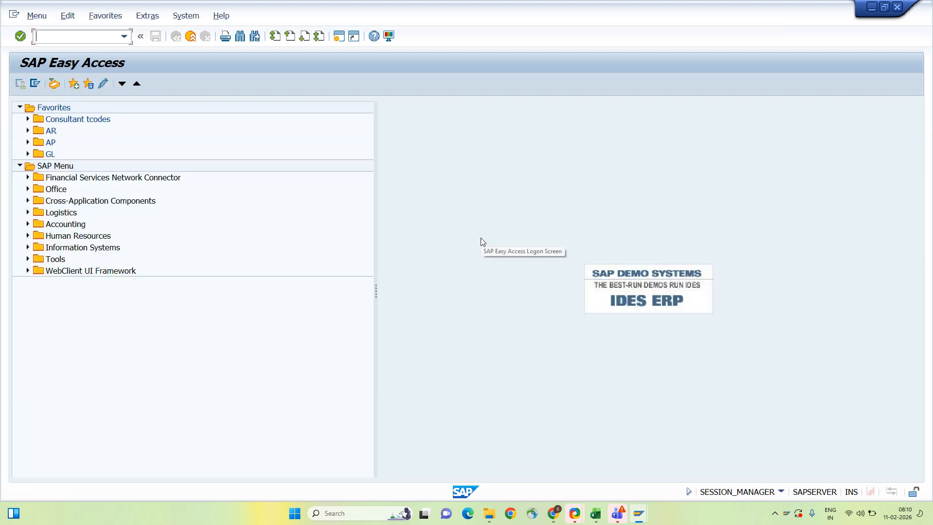
- Start transaction XK99 for vendor mass maintenance from the Easy Access menu
{"action": "key", "text": "alt+Tab"}
{"action": "key", "text": "alt+Tab"}
{"action": "key", "text": "alt+Tab"}
{"action": "key", "text": "alt+Tab"}
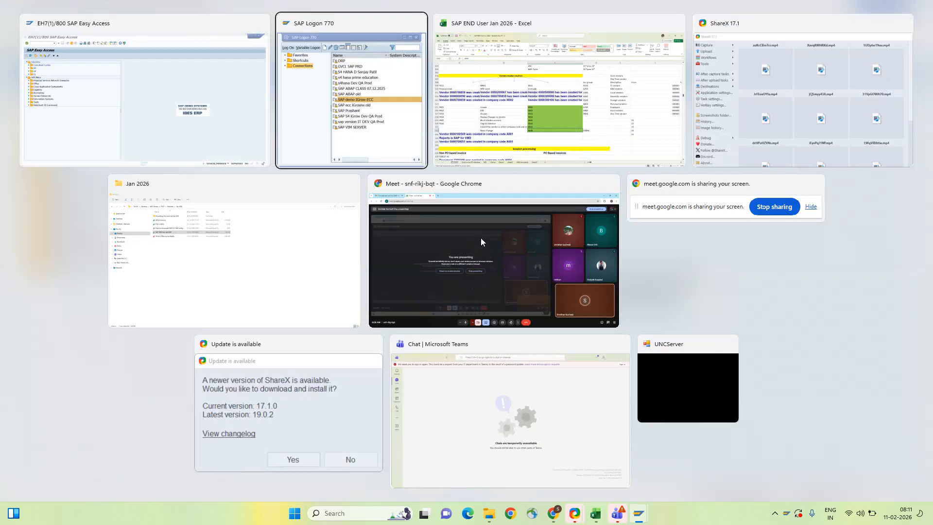
{"action": "key", "text": "alt+Tab"}
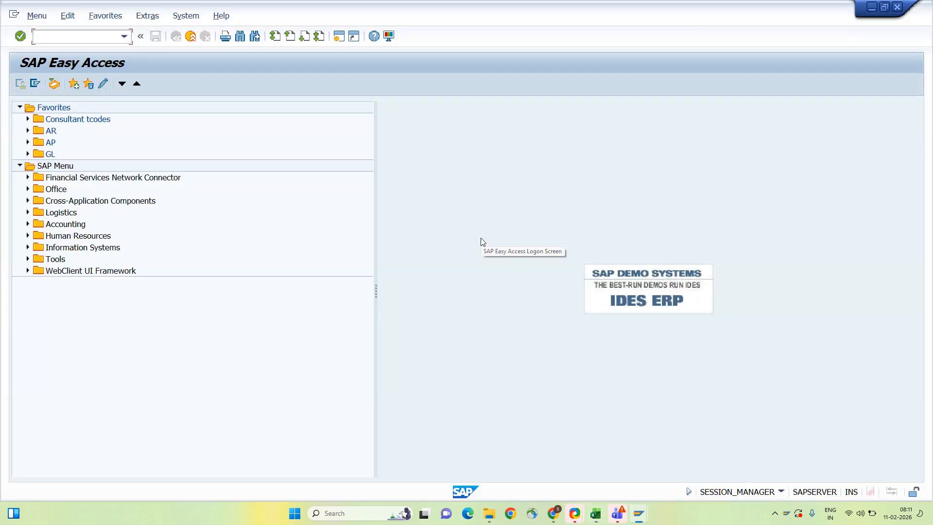
{"action": "type", "text": "xk99"}
{"action": "key", "text": "Return"}
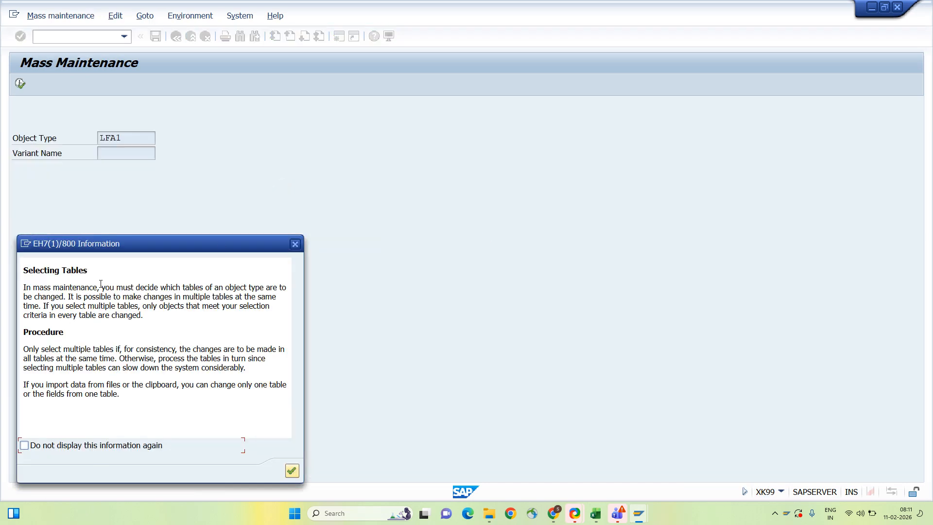
- Dismiss the table-selection note and open a new SAP session at Easy Access
{"action": "left_click", "coordinate": [293, 472]}
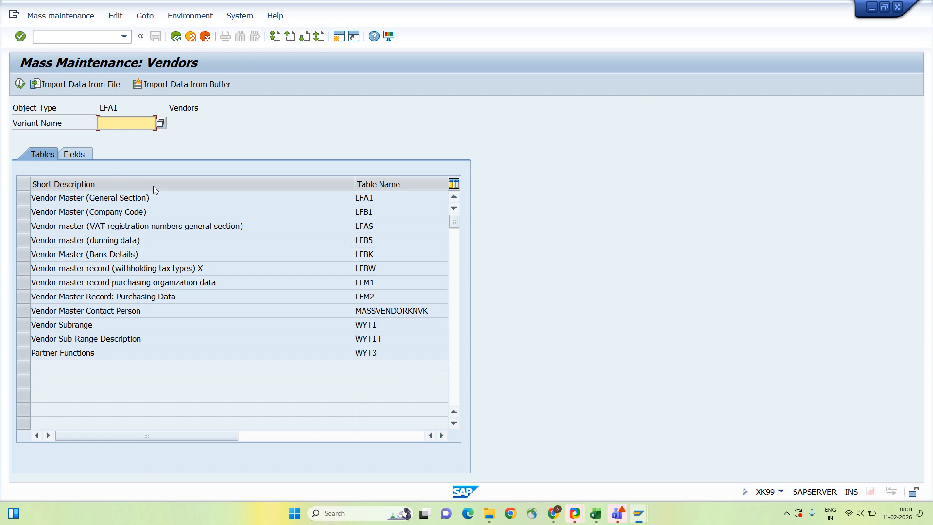
{"action": "left_click", "coordinate": [339, 37]}
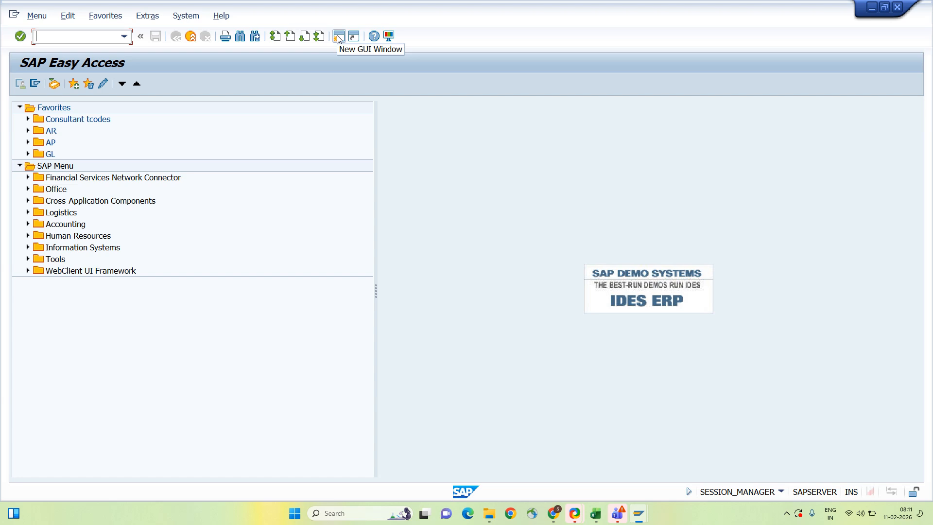
{"action": "left_click", "coordinate": [339, 37]}
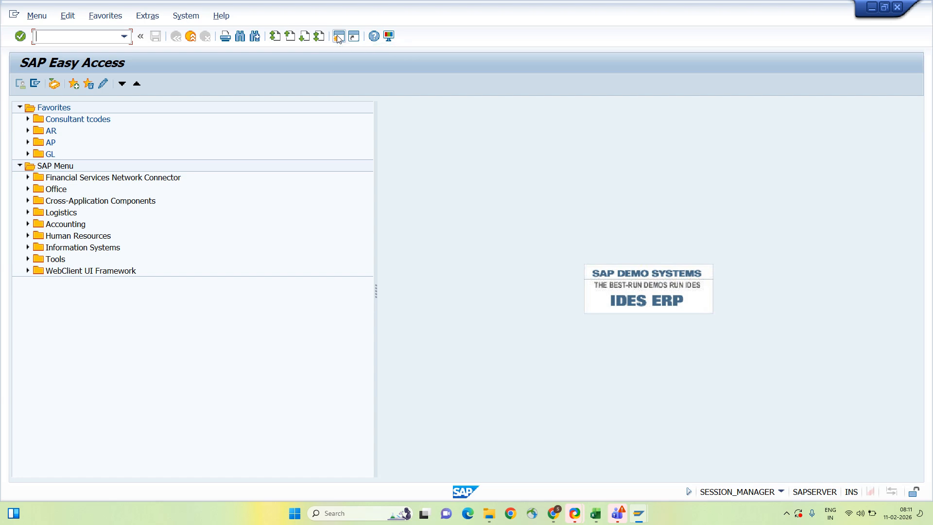
- Display the vendor general data table LFA1 in SE16N
{"action": "type", "text": "se16n"}
{"action": "key", "text": "Return"}
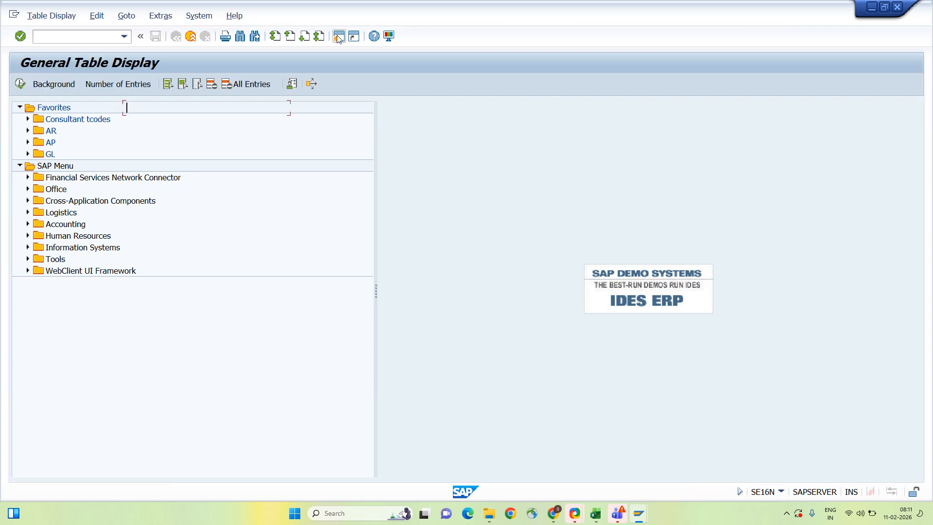
{"action": "key", "text": "Down"}
{"action": "key", "text": "Down"}
{"action": "key", "text": "Down"}
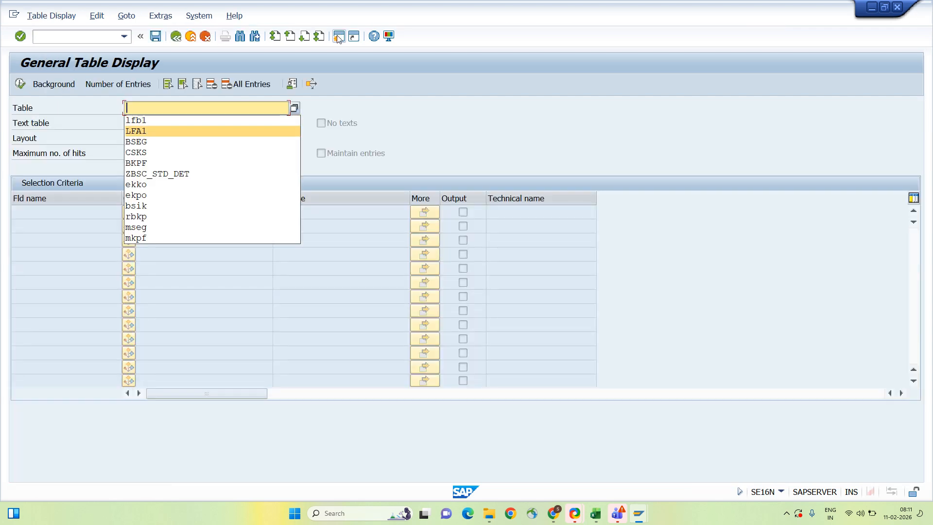
{"action": "key", "text": "Return"}
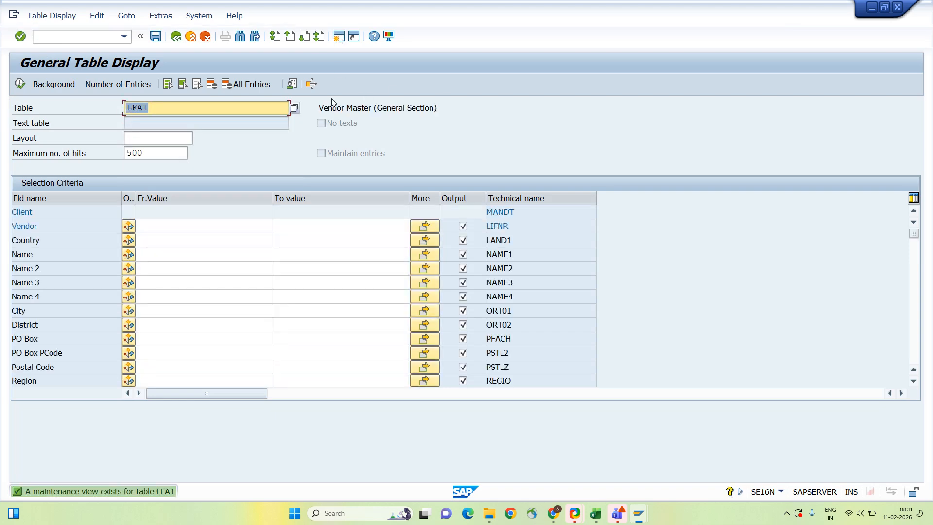
{"action": "left_click_drag", "start_coordinate": [318, 108], "coordinate": [436, 112]}
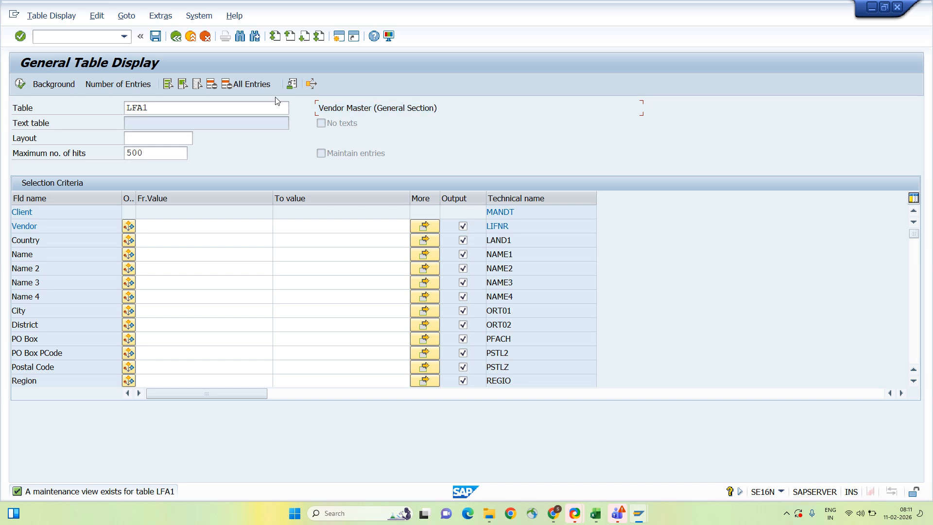
- Switch the SE16N table to LFB1, the vendor company code table
{"action": "left_click", "coordinate": [247, 112]}
{"action": "key", "text": "ctrl+a"}
{"action": "key", "text": "BackSpace"}
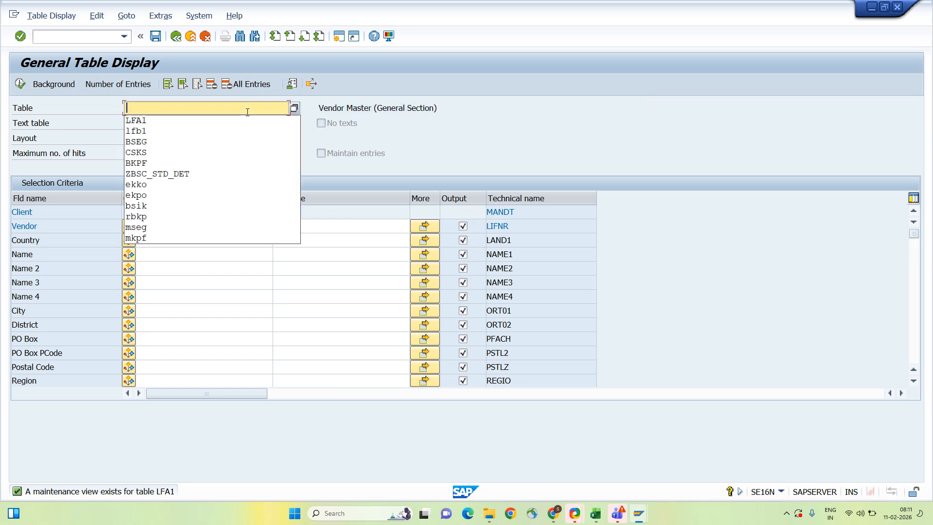
{"action": "key", "text": "Down"}
{"action": "key", "text": "Down"}
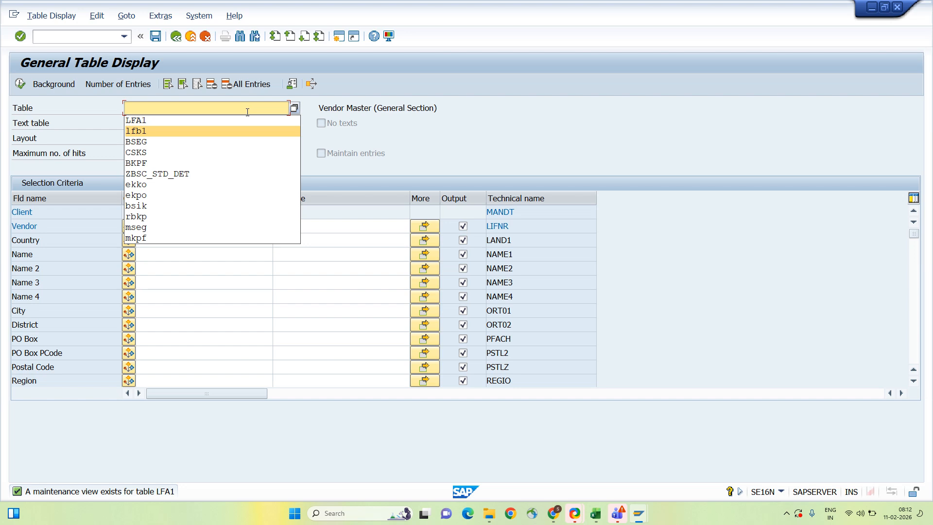
{"action": "key", "text": "Return"}
{"action": "left_click_drag", "start_coordinate": [381, 108], "coordinate": [427, 113]}
- Display the LFBK bank details table, then return to the XK99 window
{"action": "left_click", "coordinate": [428, 114]}
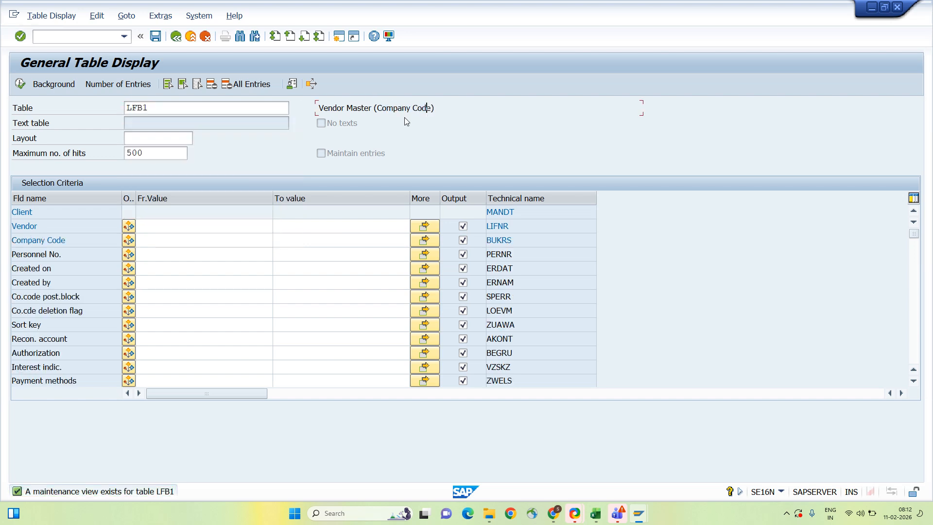
{"action": "double_click", "coordinate": [262, 105]}
{"action": "key", "text": "BackSpace"}
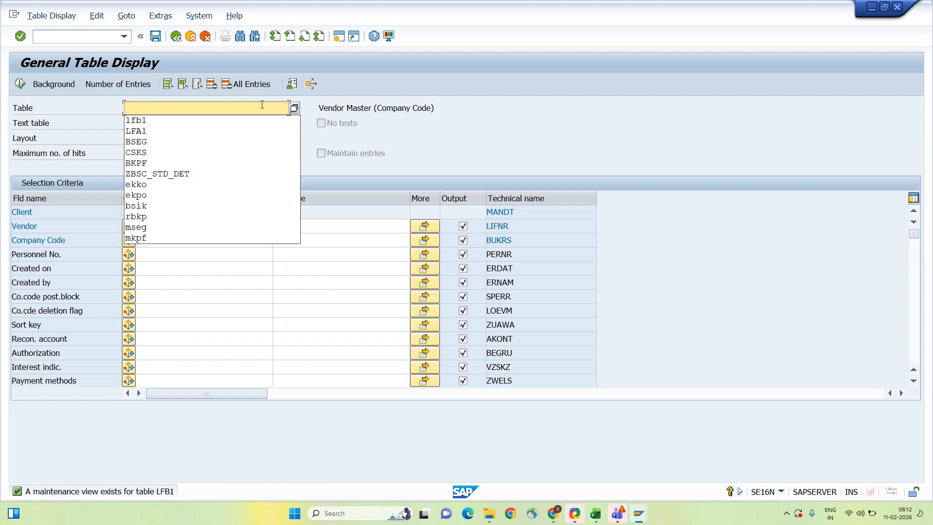
{"action": "type", "text": "LFBK"}
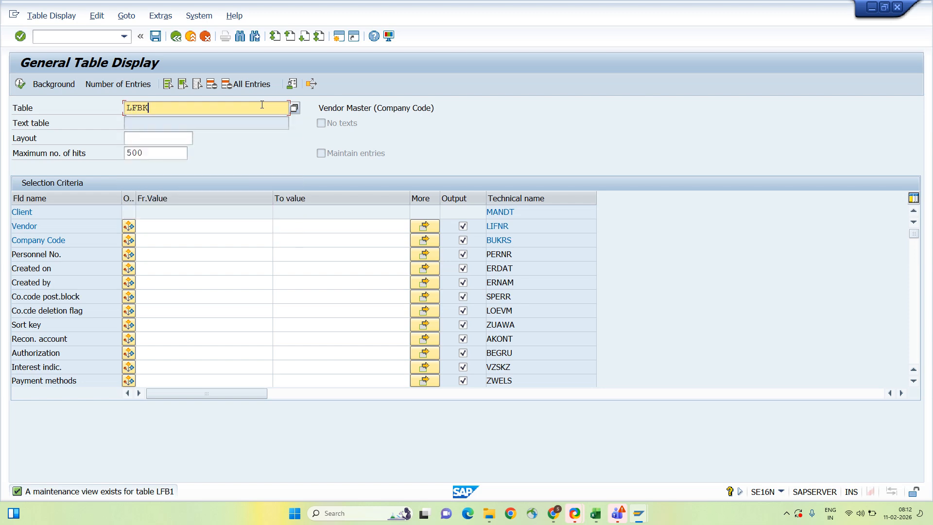
{"action": "key", "text": "Return"}
{"action": "left_click_drag", "start_coordinate": [378, 108], "coordinate": [432, 106]}
{"action": "left_click", "coordinate": [433, 106]}
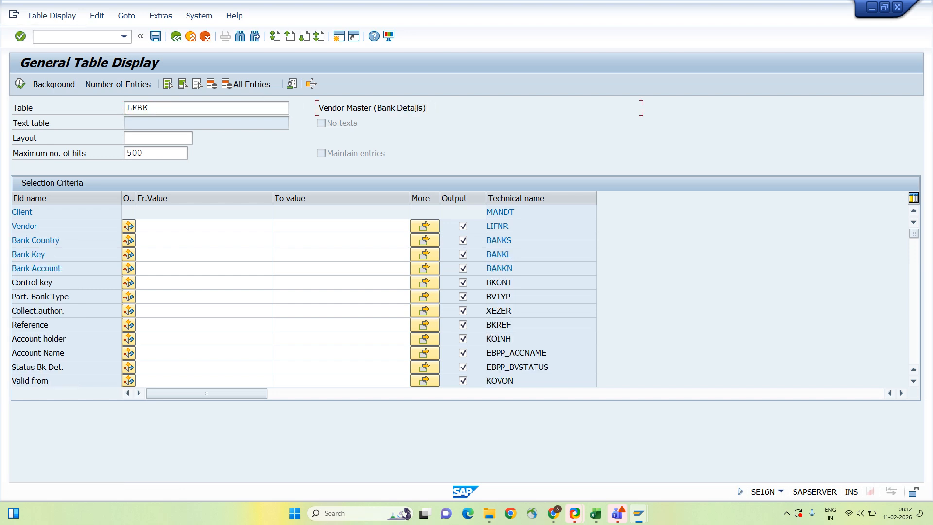
{"action": "key", "text": "F3"}
{"action": "key", "text": "alt+Tab"}
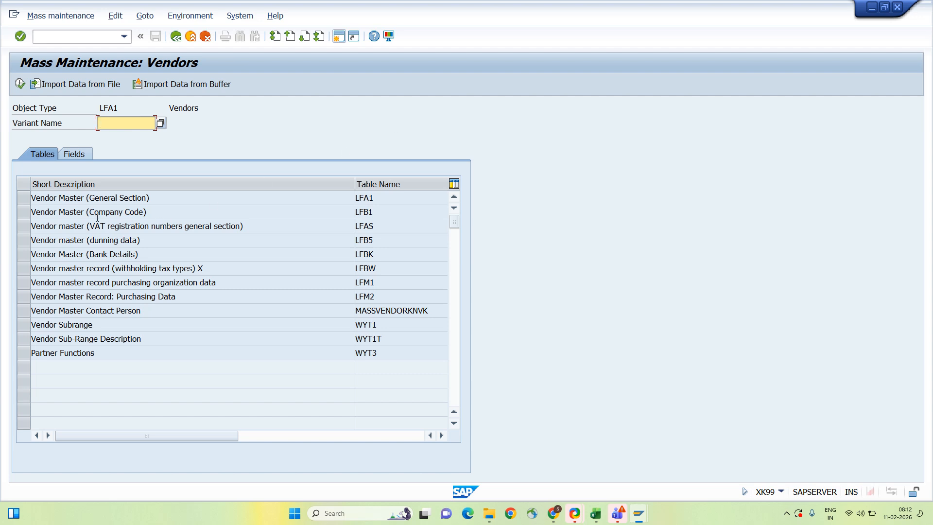
- Select table LFB1 from LFA1, LFB1 and LFBK, and list its selectable fields
{"action": "left_click", "coordinate": [28, 202]}
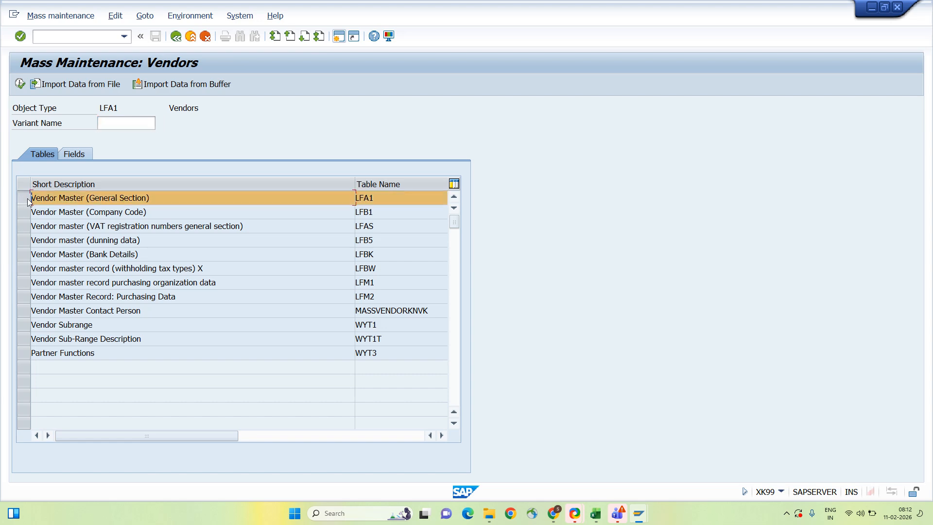
{"action": "left_click", "coordinate": [28, 202]}
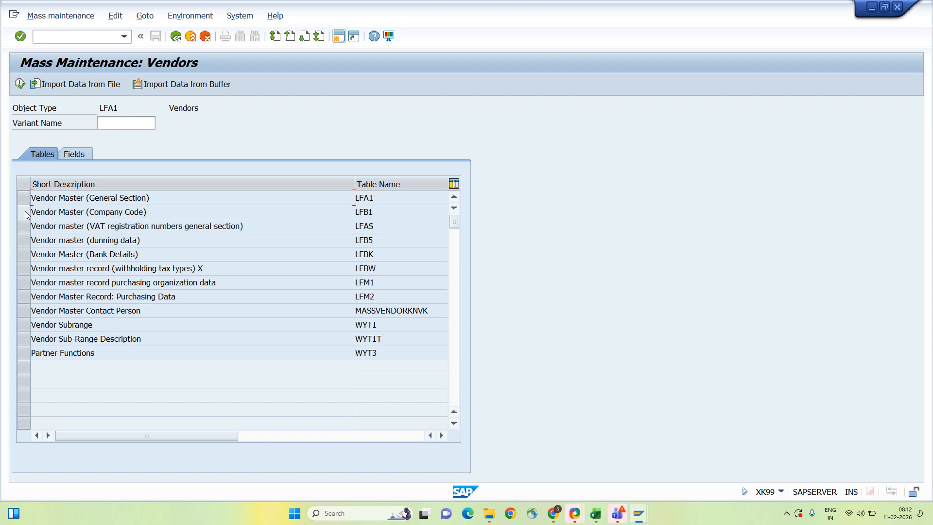
{"action": "left_click", "coordinate": [27, 215]}
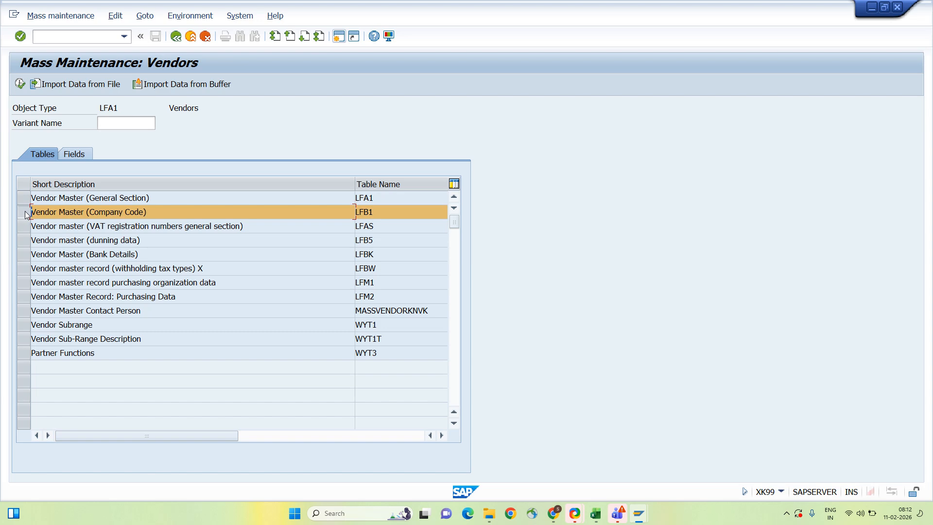
{"action": "left_click", "coordinate": [27, 215]}
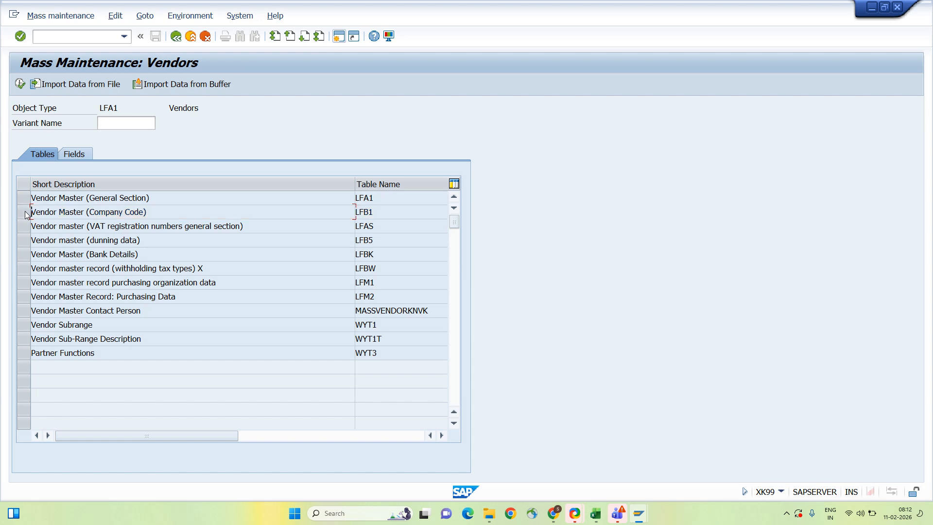
{"action": "left_click", "coordinate": [25, 255]}
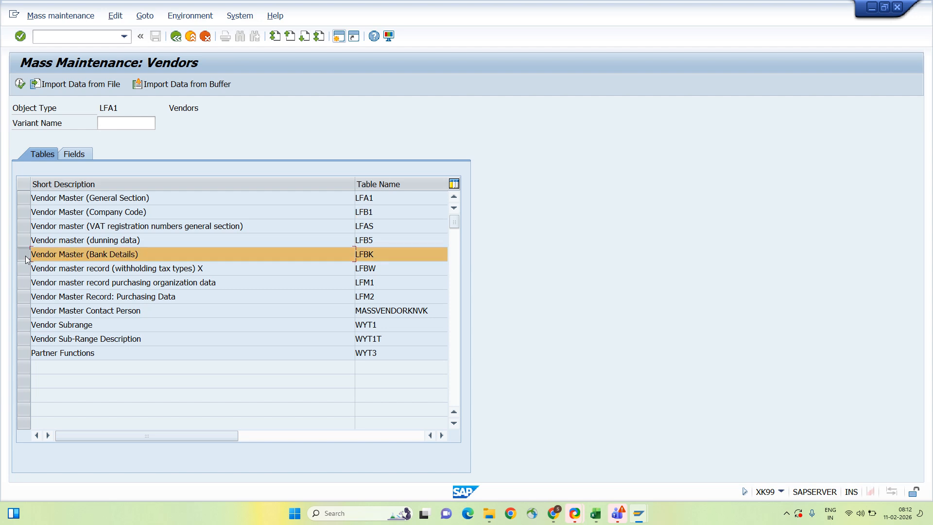
{"action": "left_click", "coordinate": [26, 255]}
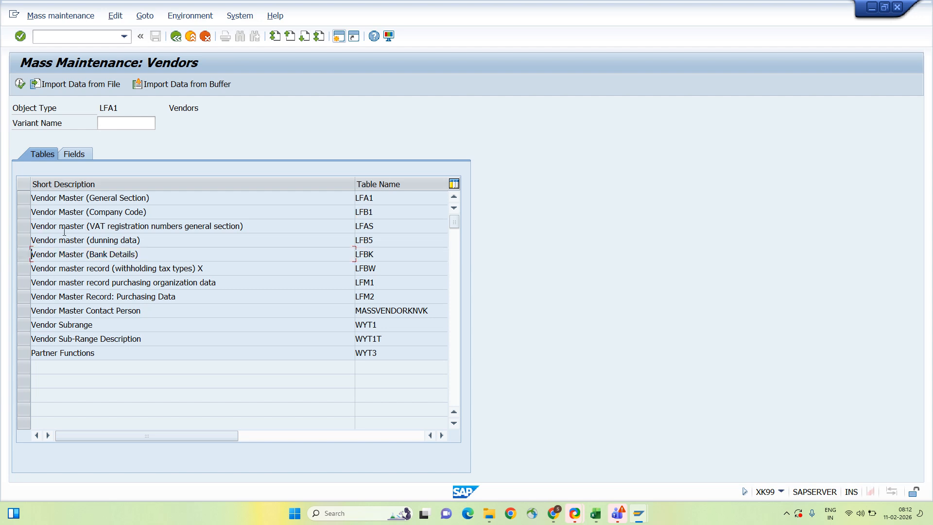
{"action": "left_click", "coordinate": [22, 217]}
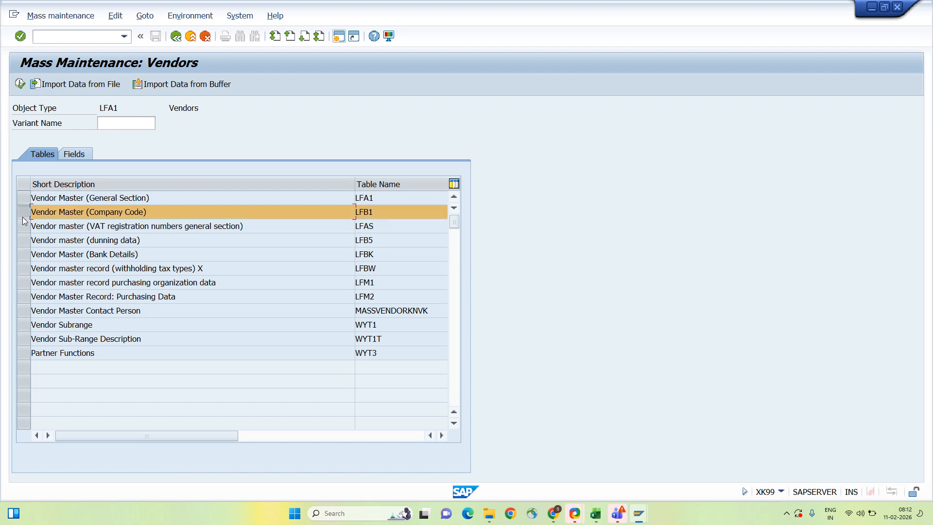
{"action": "left_click", "coordinate": [80, 154]}
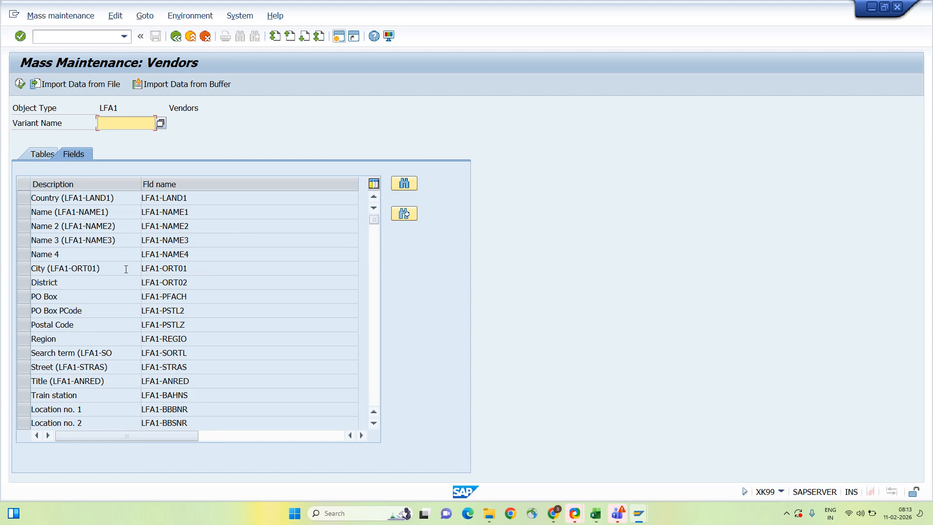
- Search 'payment method', select field LFB1-ZWELS, and execute the mass maintenance
{"action": "scroll", "coordinate": [246, 324], "scroll_direction": "down", "scroll_amount": 3}
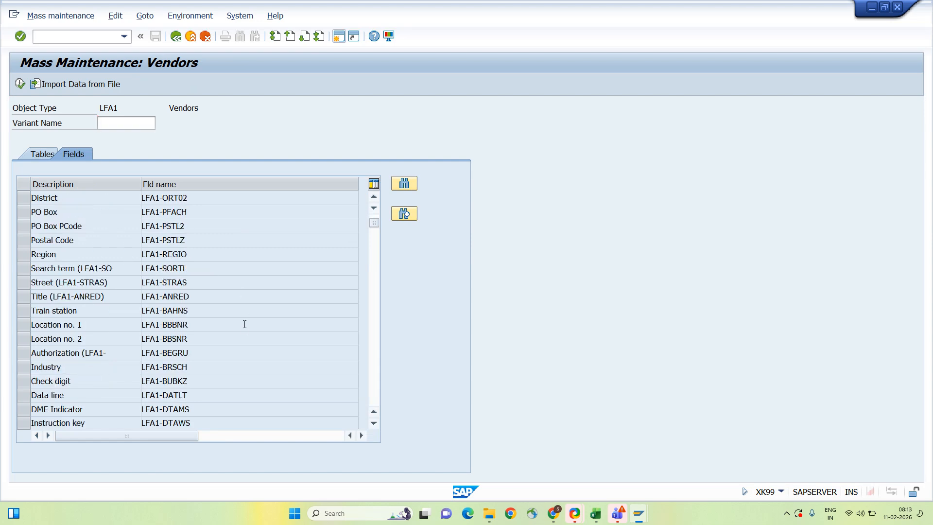
{"action": "left_click", "coordinate": [404, 184]}
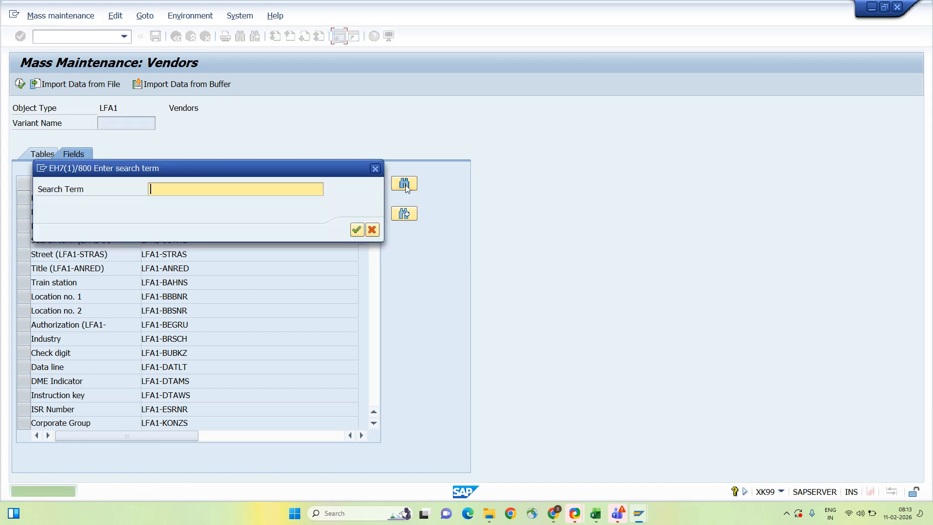
{"action": "type", "text": "payment"}
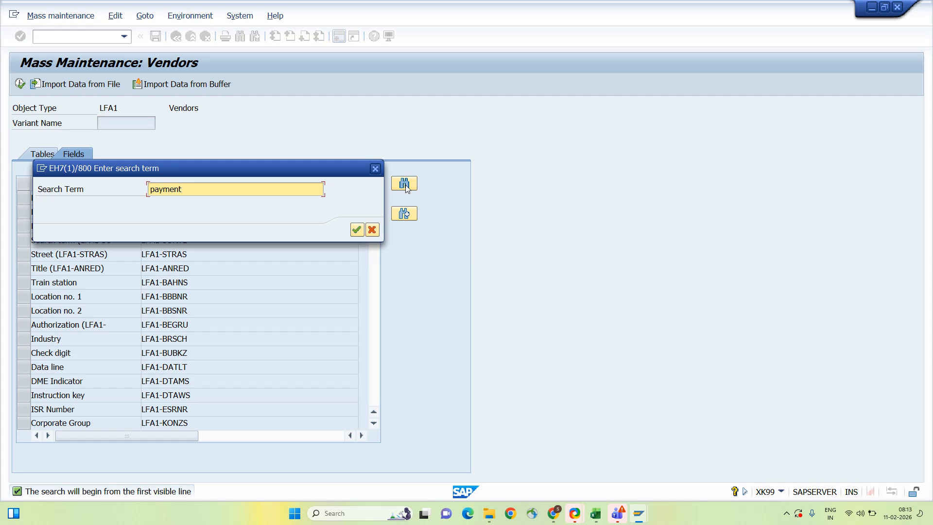
{"action": "type", "text": " method"}
{"action": "key", "text": "Return"}
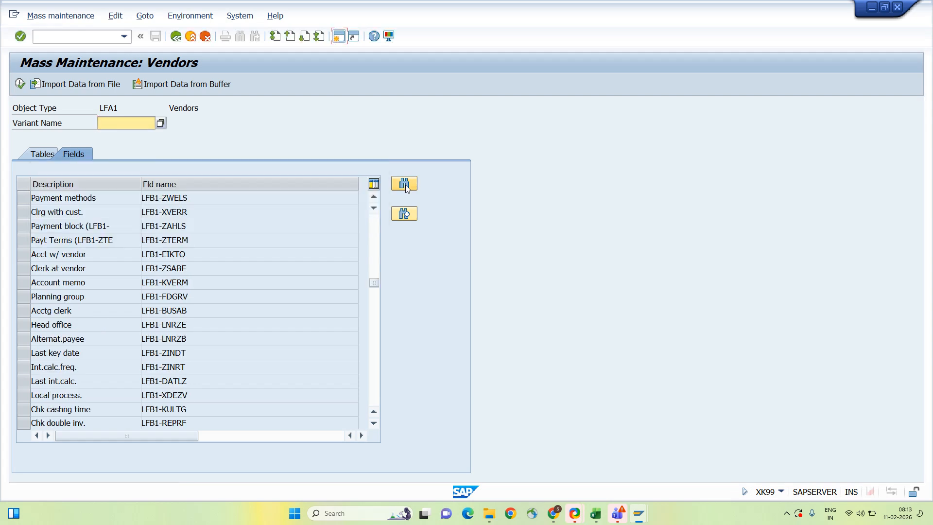
{"action": "left_click", "coordinate": [148, 197]}
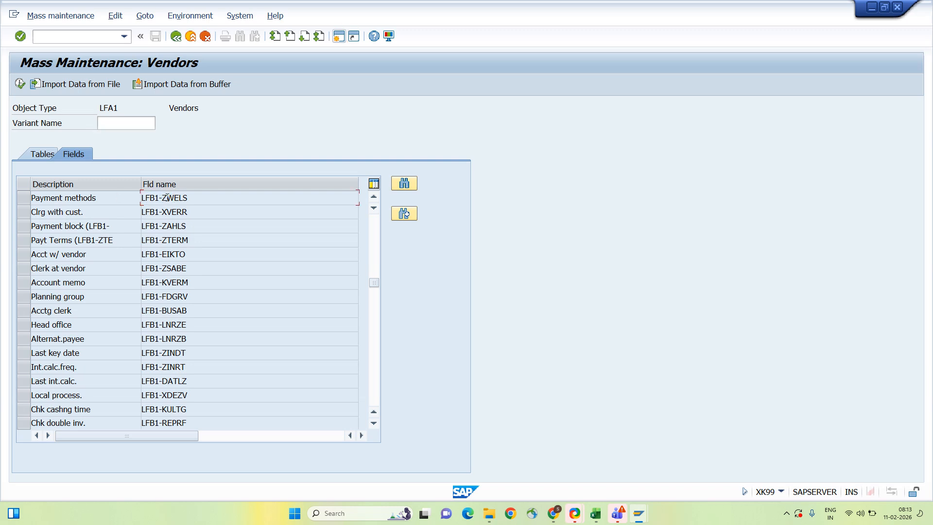
{"action": "double_click", "coordinate": [168, 198]}
{"action": "left_click", "coordinate": [221, 199]}
{"action": "left_click", "coordinate": [221, 199]}
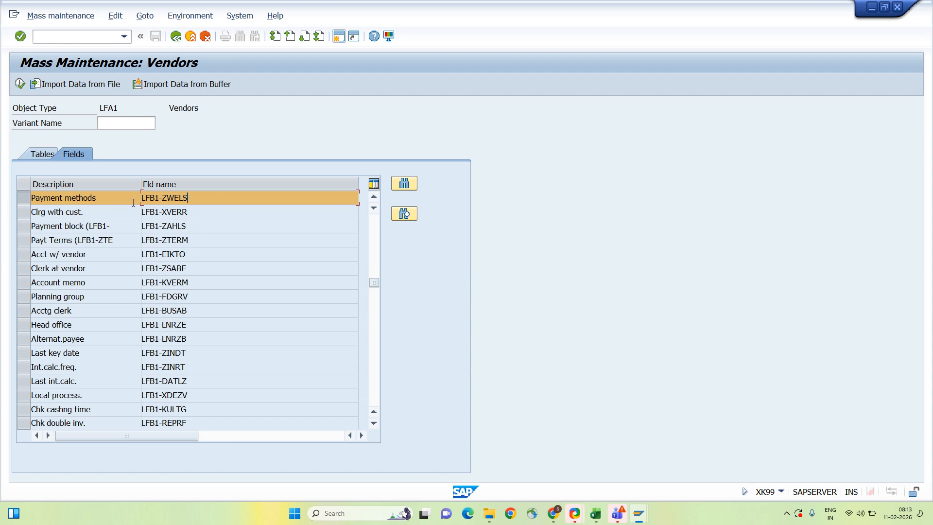
{"action": "left_click", "coordinate": [20, 84]}
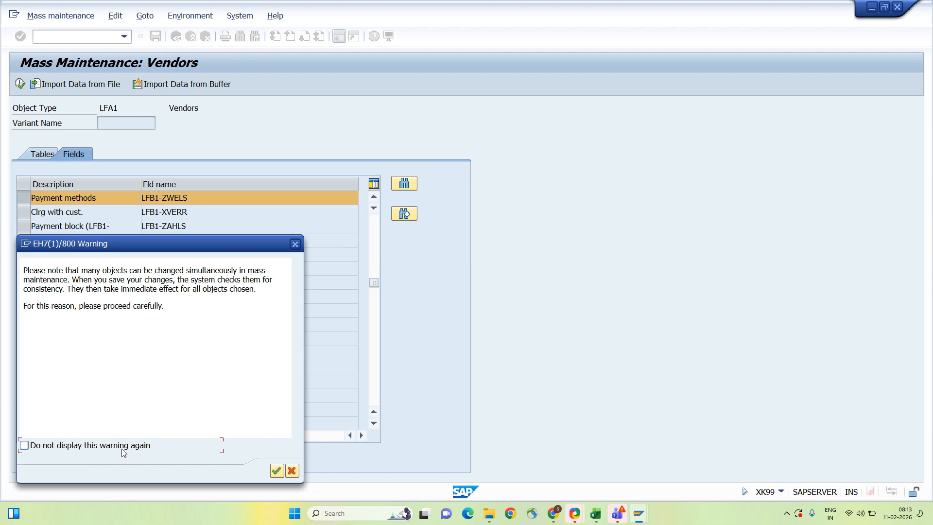
- Acknowledge the warning and restrict records to vendors 1–99999999 in company code A001
{"action": "left_click", "coordinate": [276, 471]}
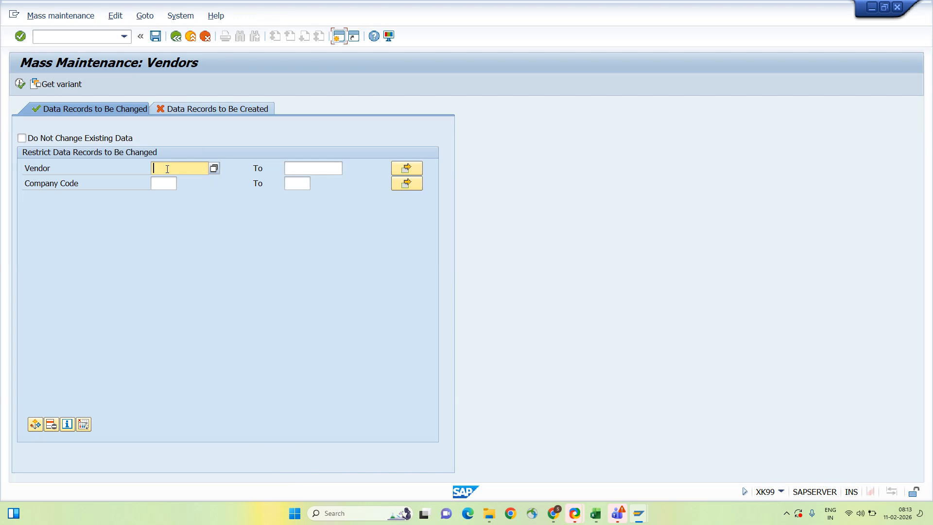
{"action": "type", "text": "1"}
{"action": "key", "text": "Tab"}
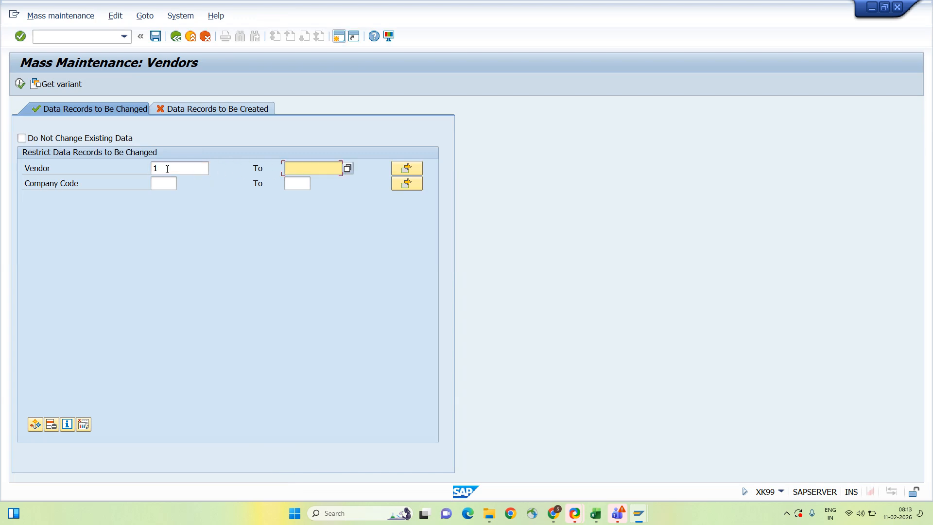
{"action": "type", "text": "99999"}
{"action": "key", "text": "Down"}
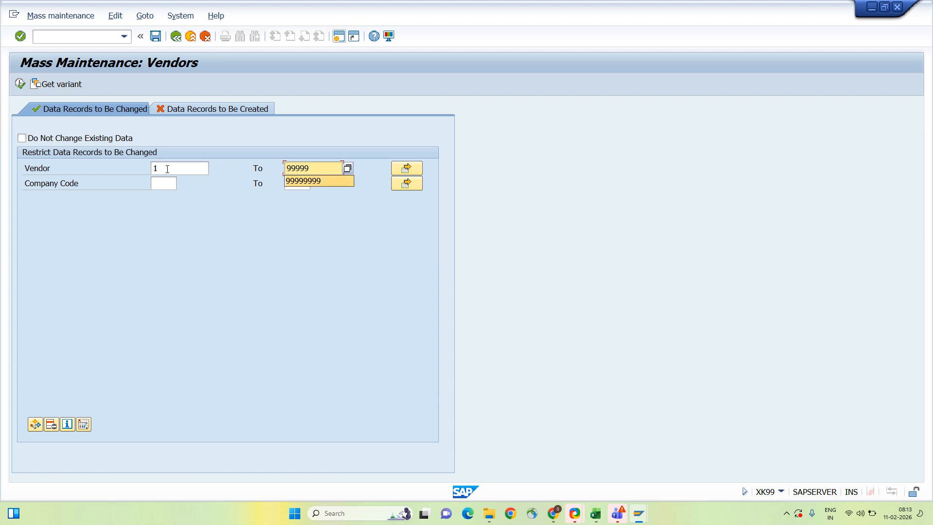
{"action": "key", "text": "Return"}
{"action": "key", "text": "Down"}
{"action": "key", "text": "Left"}
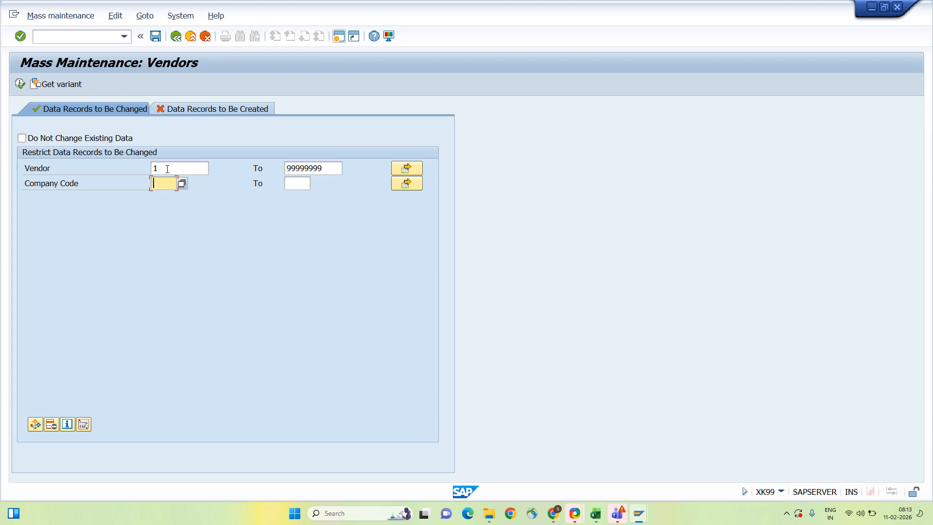
{"action": "type", "text": "A001"}
{"action": "key", "text": "Tab"}
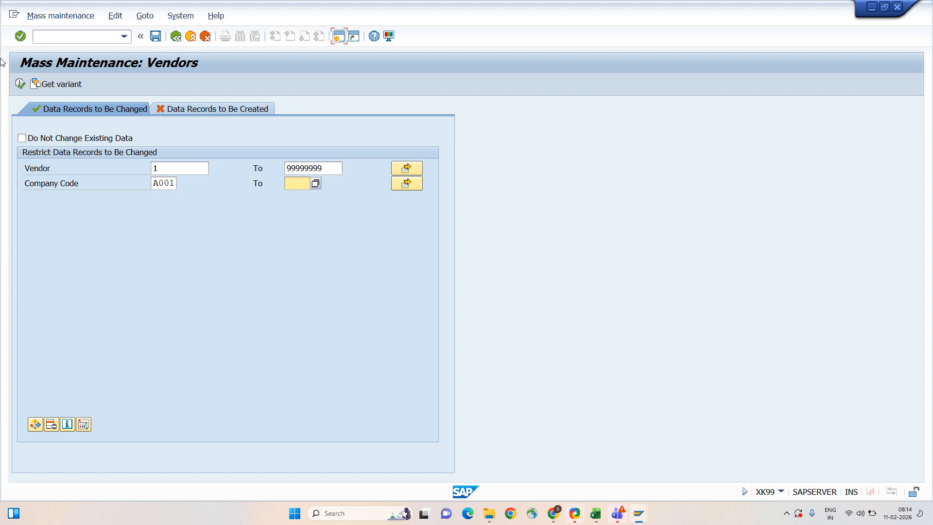
- List the seven A001 vendor records selected for the payment method change
{"action": "left_click", "coordinate": [20, 85]}
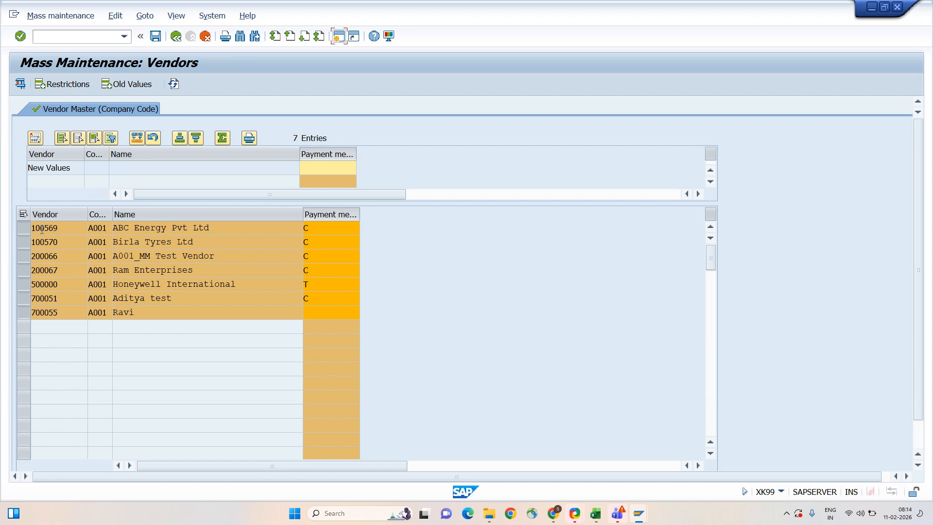
{"action": "left_click_drag", "start_coordinate": [44, 228], "coordinate": [76, 231]}
{"action": "left_click", "coordinate": [51, 241]}
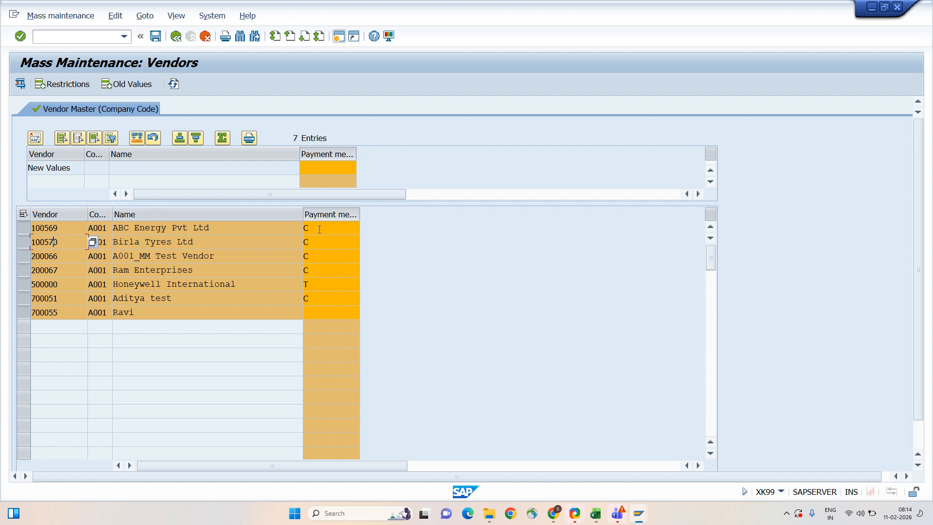
{"action": "left_click", "coordinate": [317, 317]}
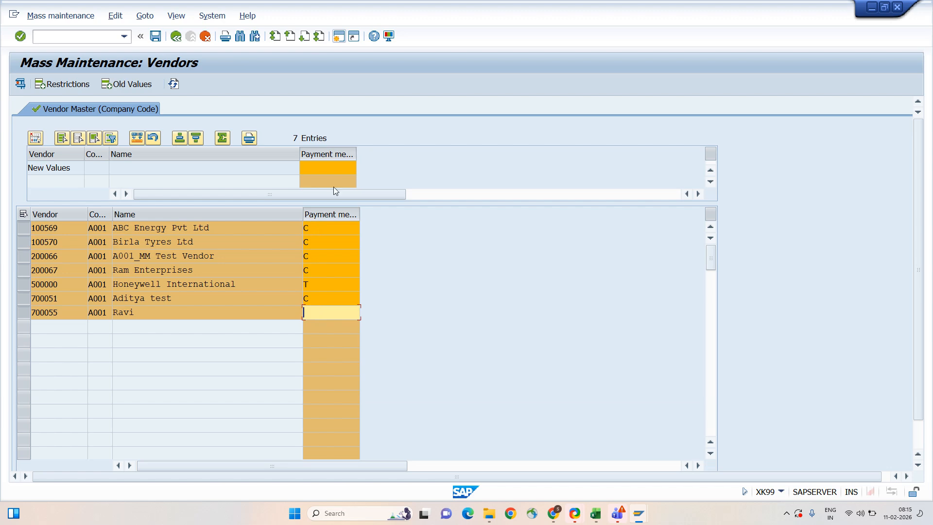
- Enter T as the new payment method, apply it to all vendors, and save
{"action": "left_click", "coordinate": [330, 166]}
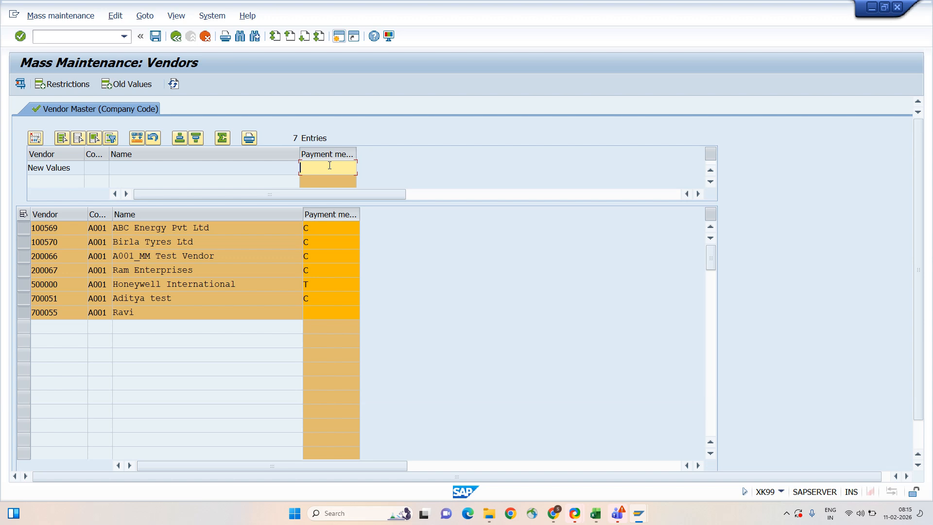
{"action": "type", "text": "T"}
{"action": "left_click", "coordinate": [137, 141]}
{"action": "left_click", "coordinate": [156, 37]}
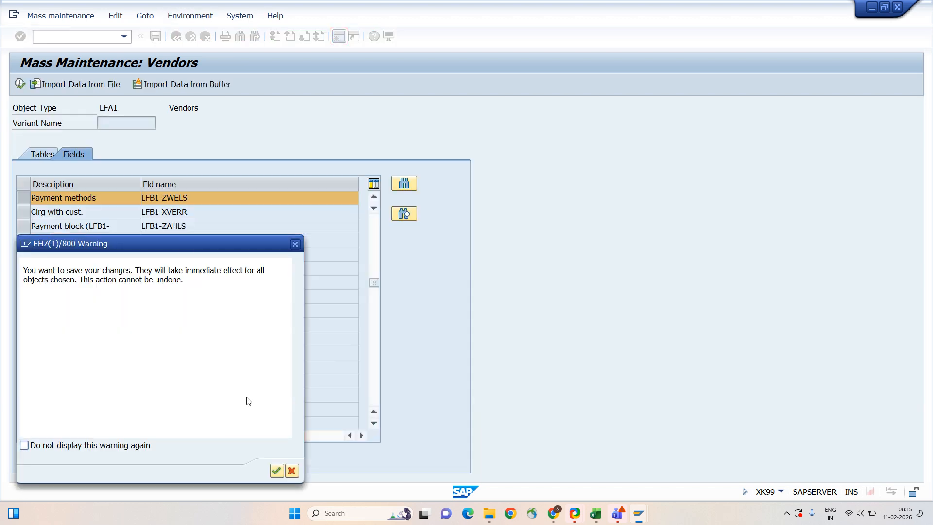
- Confirm both save warnings and review the update messages showing one rejected vendor
{"action": "left_click", "coordinate": [277, 471]}
{"action": "left_click", "coordinate": [276, 470]}
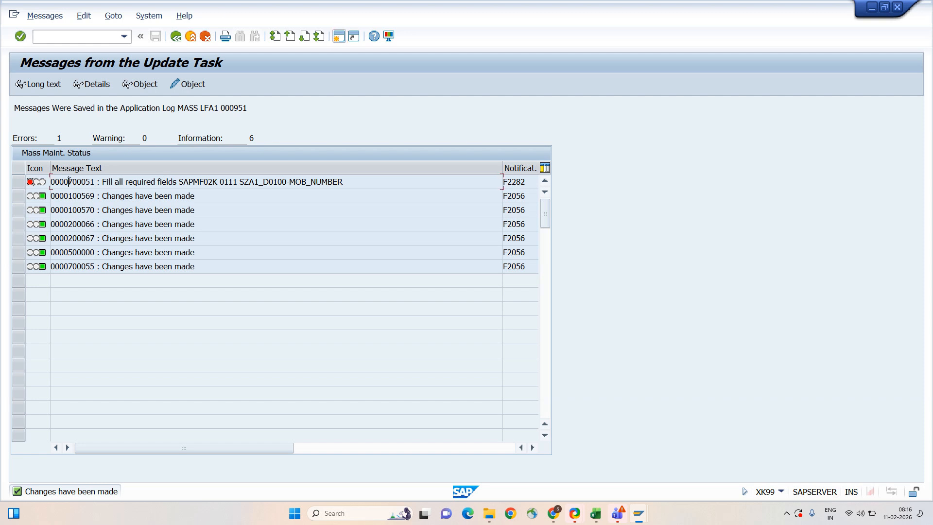
{"action": "left_click_drag", "start_coordinate": [68, 181], "coordinate": [94, 180]}
{"action": "left_click", "coordinate": [93, 180]}
- Open a second session and start XK02 for the rejected vendor
{"action": "left_click", "coordinate": [340, 38]}
{"action": "type", "text": "xk02"}
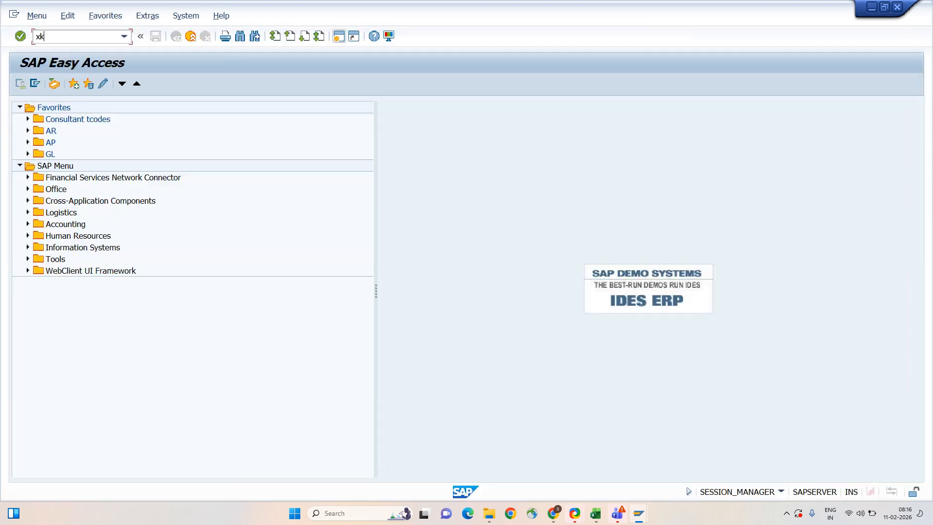
{"action": "key", "text": "Return"}
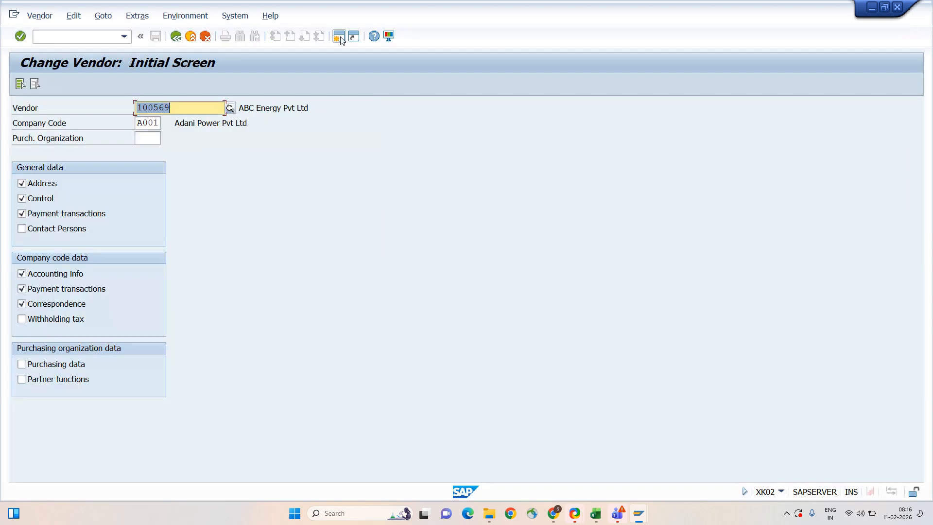
{"action": "type", "text": "700051"}
{"action": "left_click", "coordinate": [20, 85]}
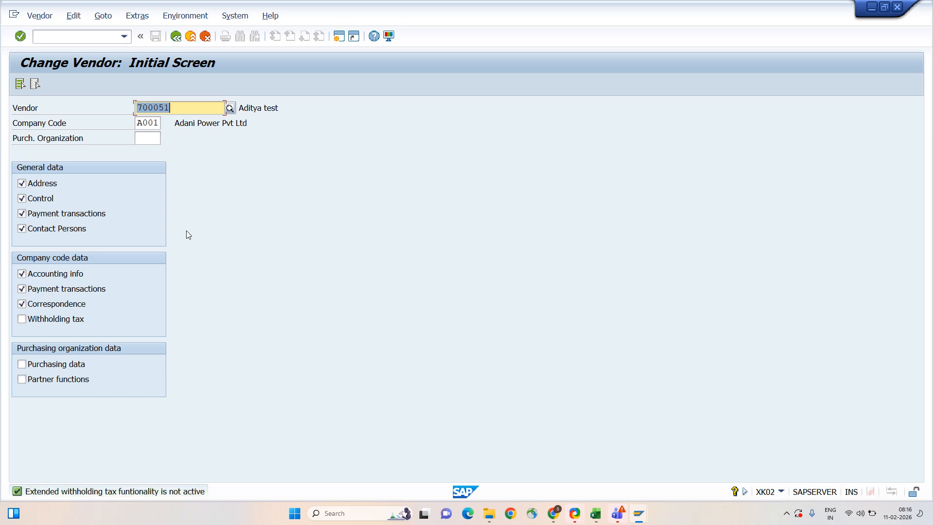
- Clear the purchasing organization and proceed to the A001 vendor's address data
{"action": "key", "text": "Tab"}
{"action": "key", "text": "Tab"}
{"action": "key", "text": "Down"}
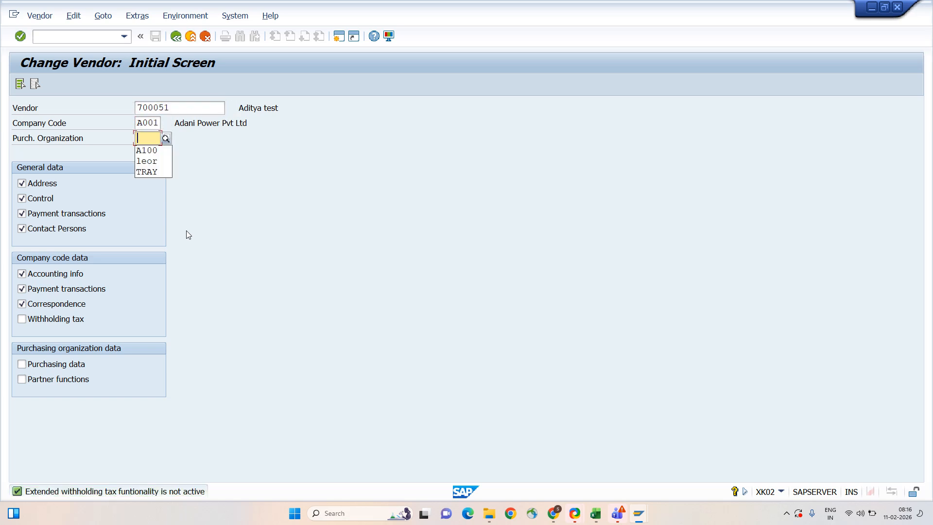
{"action": "key", "text": "Down"}
{"action": "key", "text": "Return"}
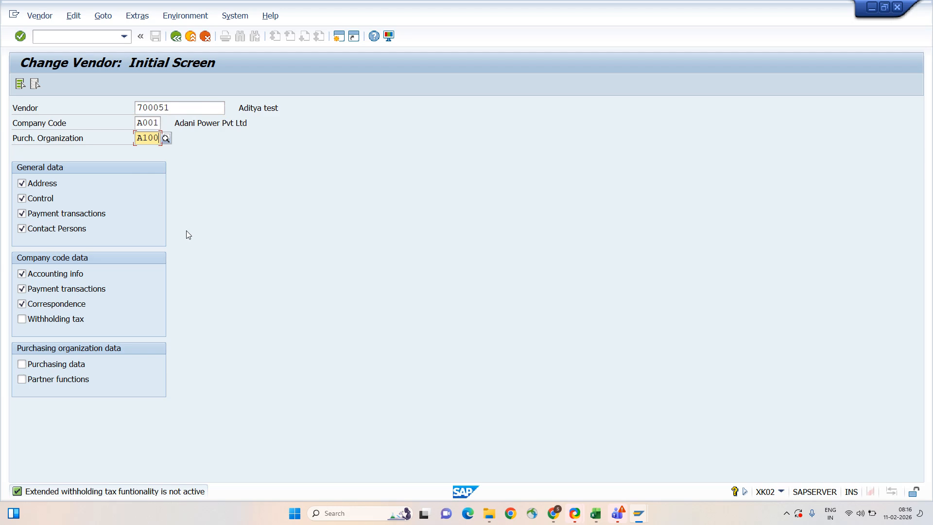
{"action": "key", "text": "super+p"}
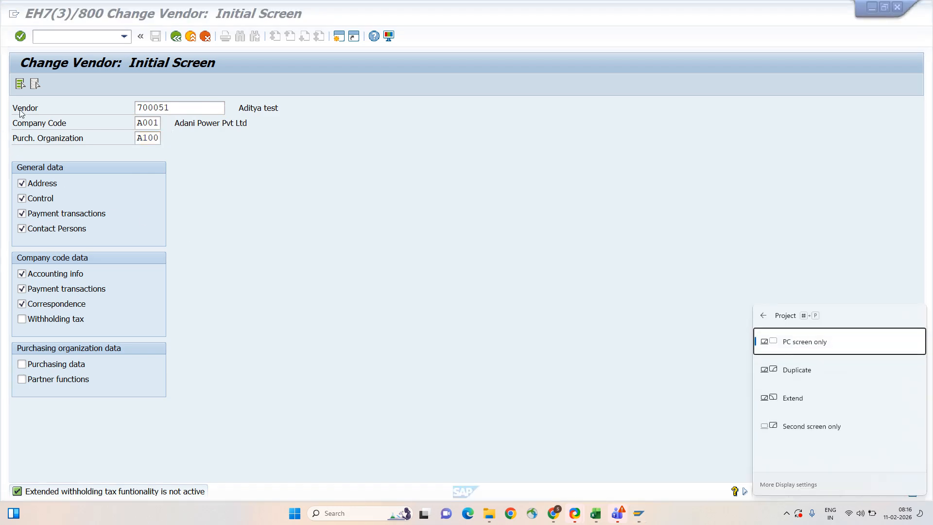
{"action": "left_click", "coordinate": [20, 84]}
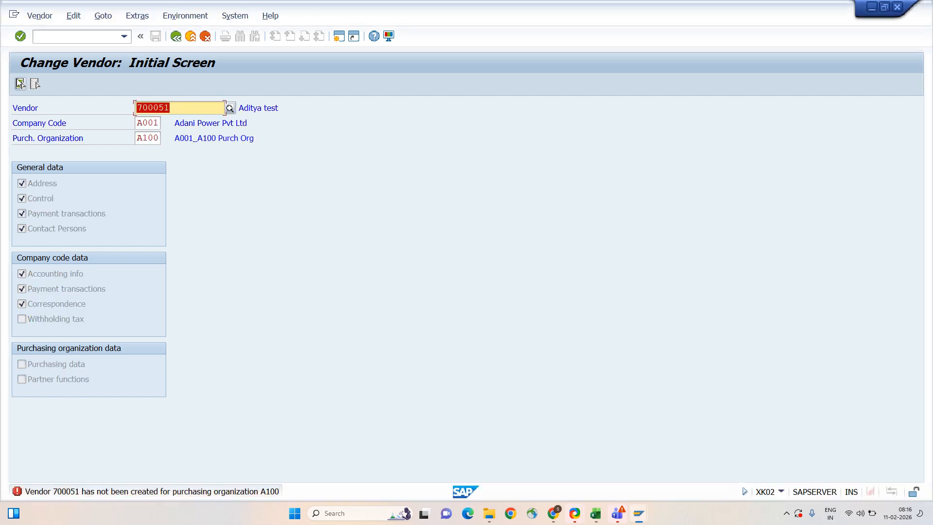
{"action": "key", "text": "Tab"}
{"action": "key", "text": "Tab"}
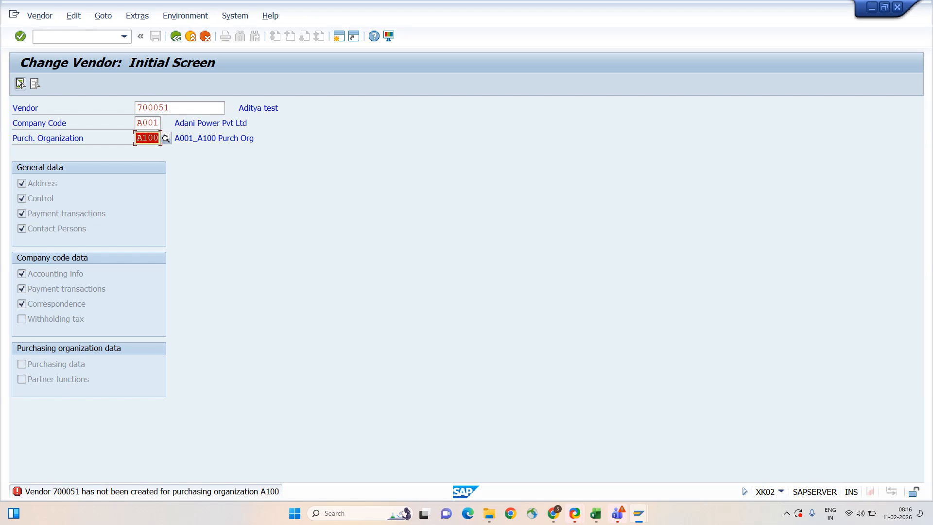
{"action": "key", "text": "BackSpace"}
{"action": "key", "text": "Return"}
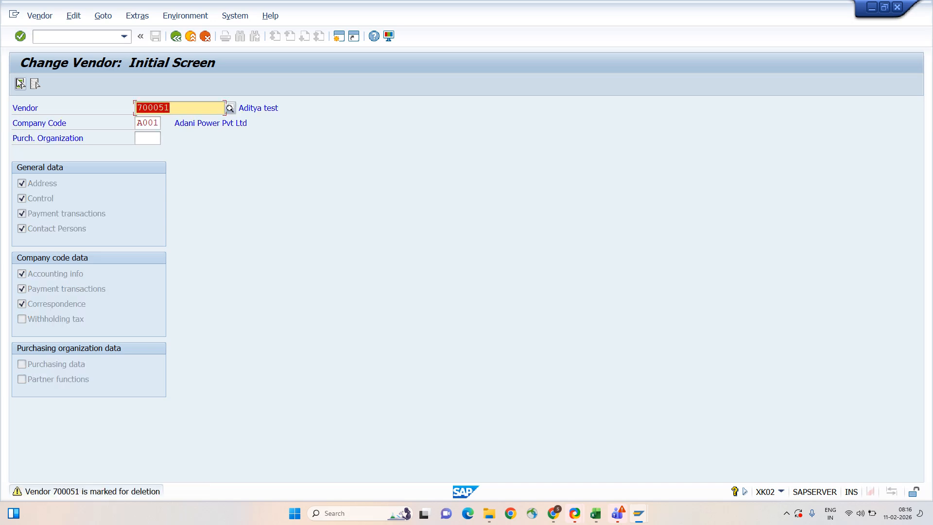
{"action": "left_click", "coordinate": [20, 83]}
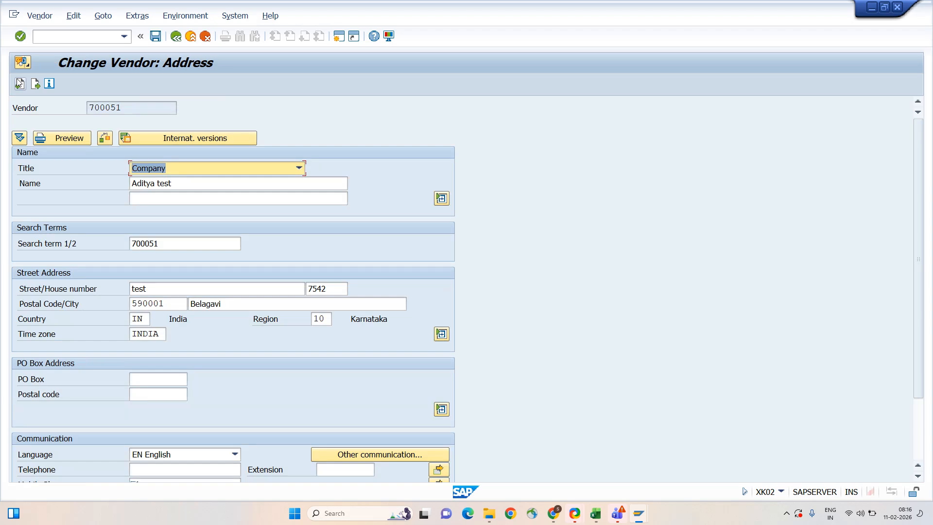
- Compare the update-task error with the vendor's address data to find the missing field
{"action": "scroll", "coordinate": [140, 257], "scroll_direction": "down", "scroll_amount": 1}
{"action": "scroll", "coordinate": [140, 260], "scroll_direction": "down", "scroll_amount": 3}
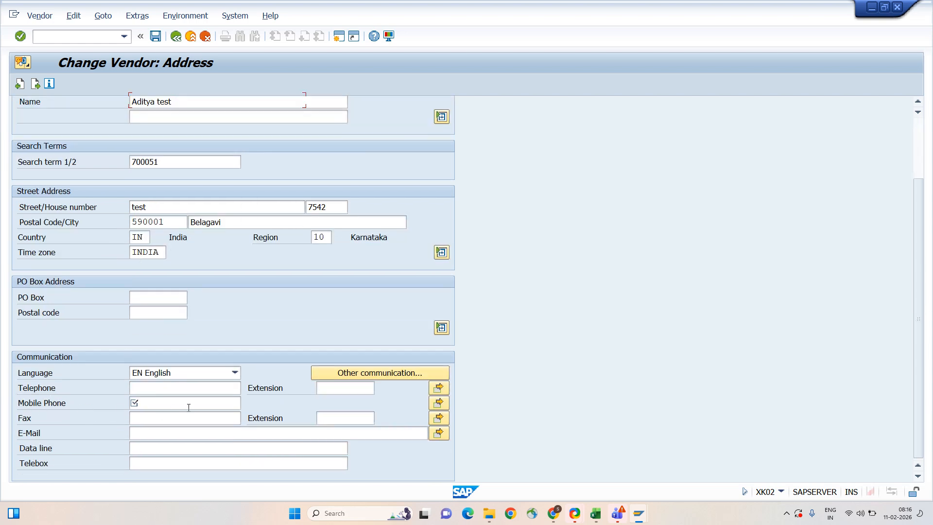
{"action": "scroll", "coordinate": [227, 182], "scroll_direction": "up", "scroll_amount": 4}
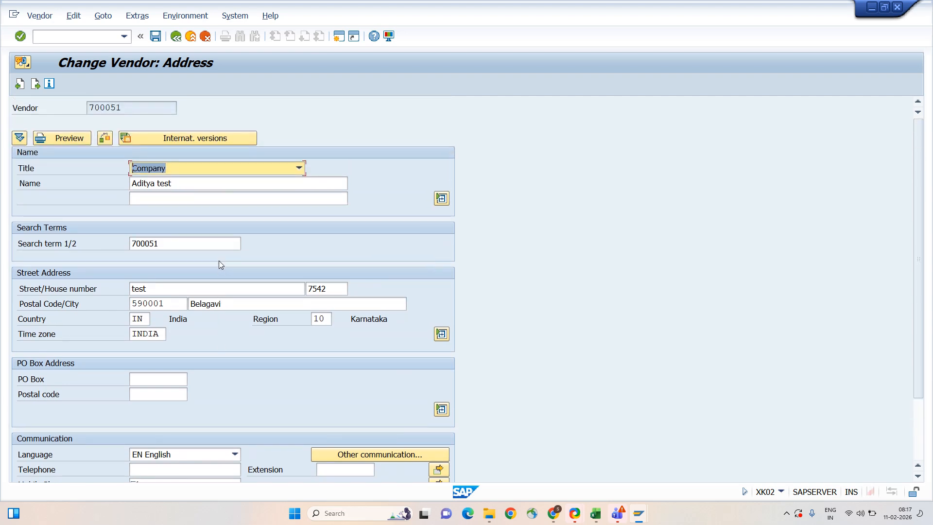
{"action": "scroll", "coordinate": [219, 264], "scroll_direction": "down", "scroll_amount": 4}
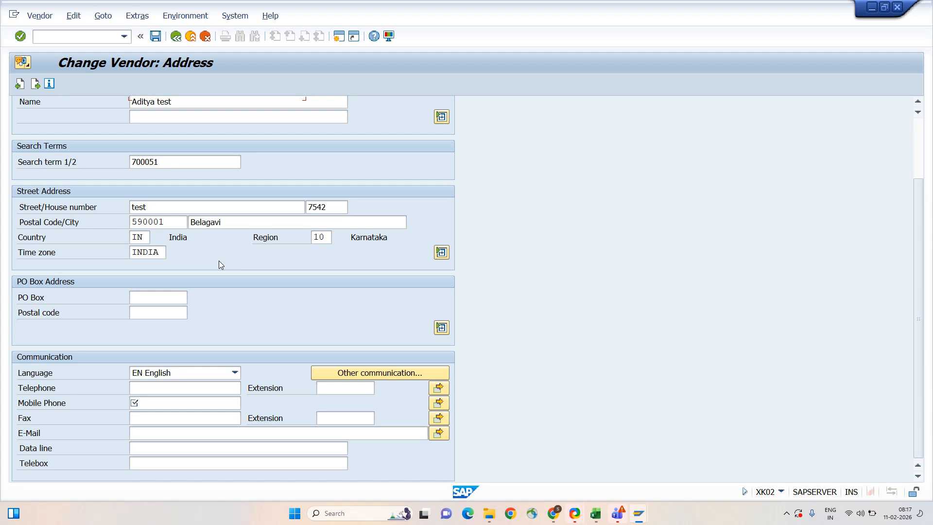
{"action": "key", "text": "alt+Tab"}
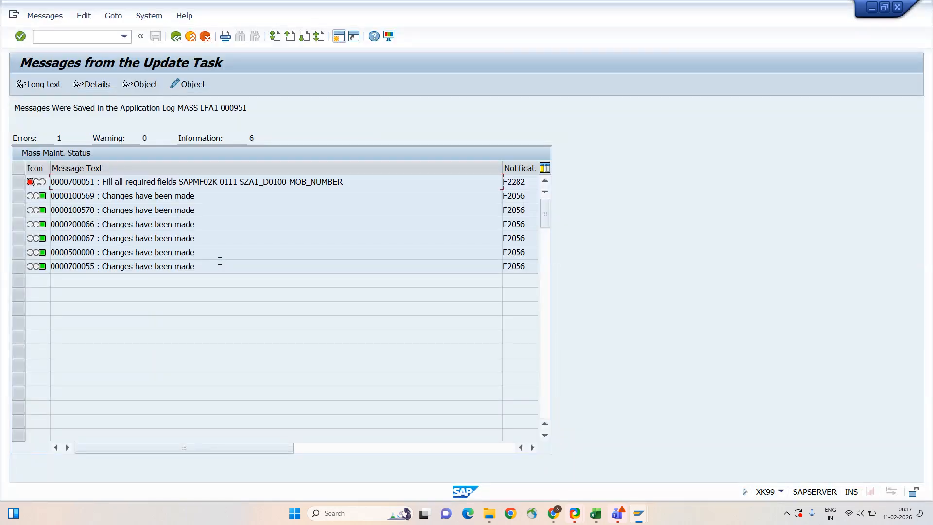
{"action": "key", "text": "alt+Tab"}
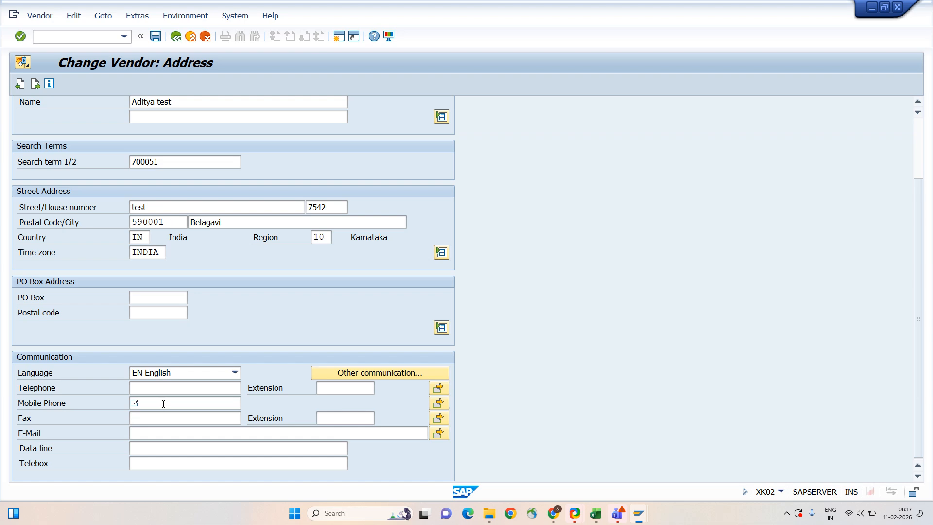
{"action": "key", "text": "alt+Tab"}
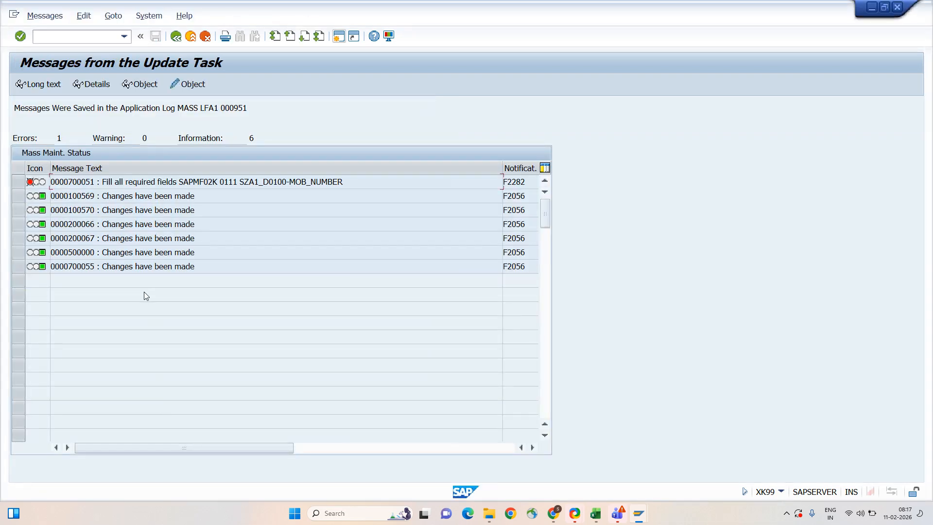
{"action": "key", "text": "alt+Tab"}
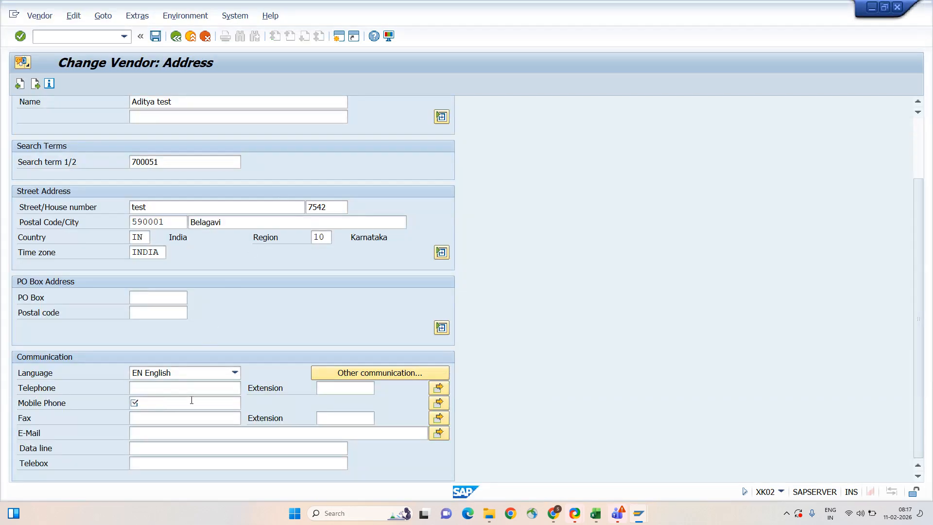
{"action": "key", "text": "alt+Tab"}
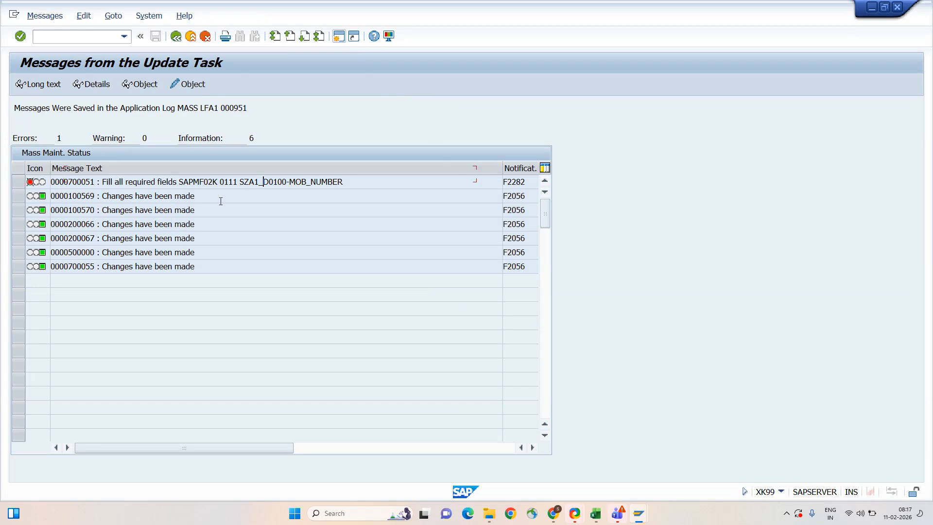
{"action": "left_click_drag", "start_coordinate": [106, 182], "coordinate": [179, 183]}
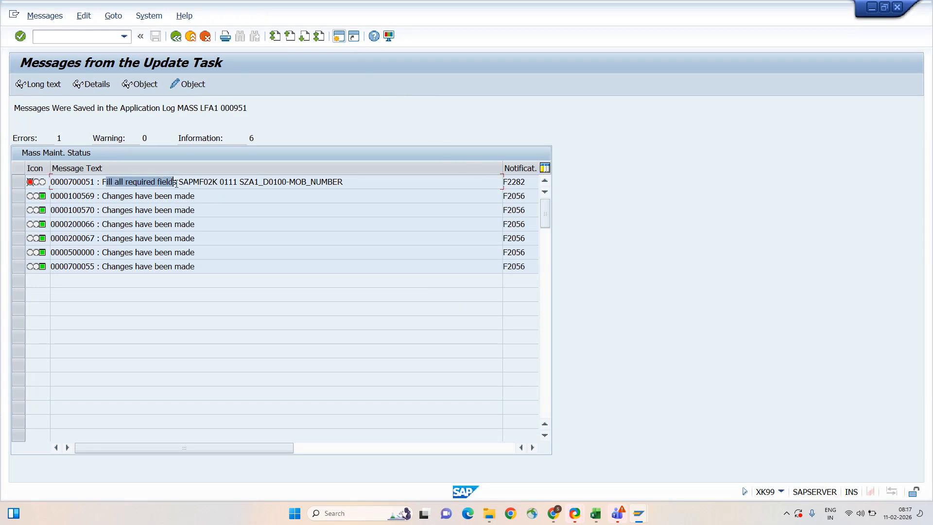
{"action": "double_click", "coordinate": [179, 183]}
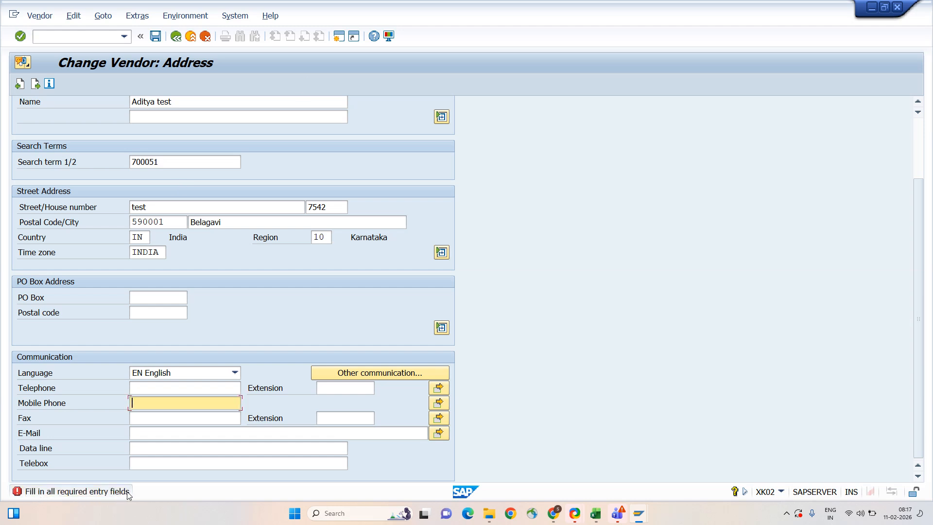
- Enter the vendor's mobile phone number in the address data and save the record
{"action": "key", "text": "alt+Tab"}
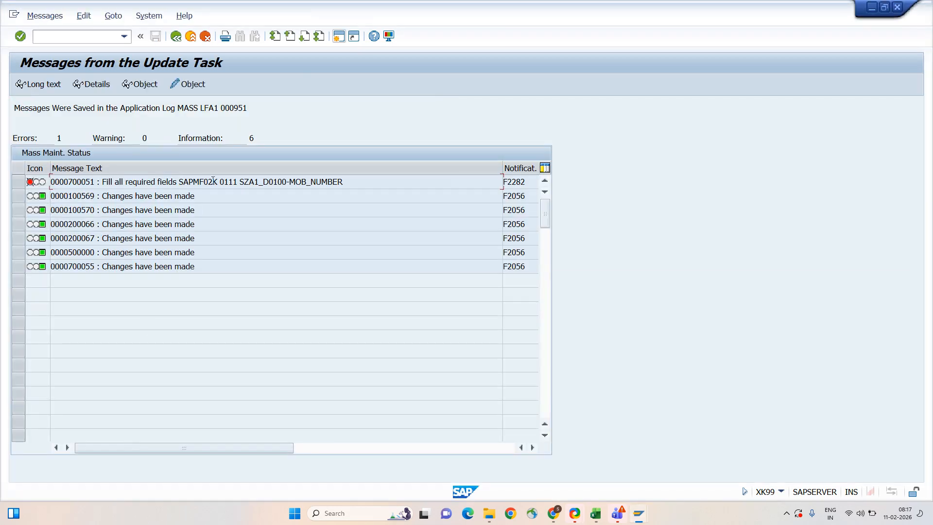
{"action": "key", "text": "alt+Tab"}
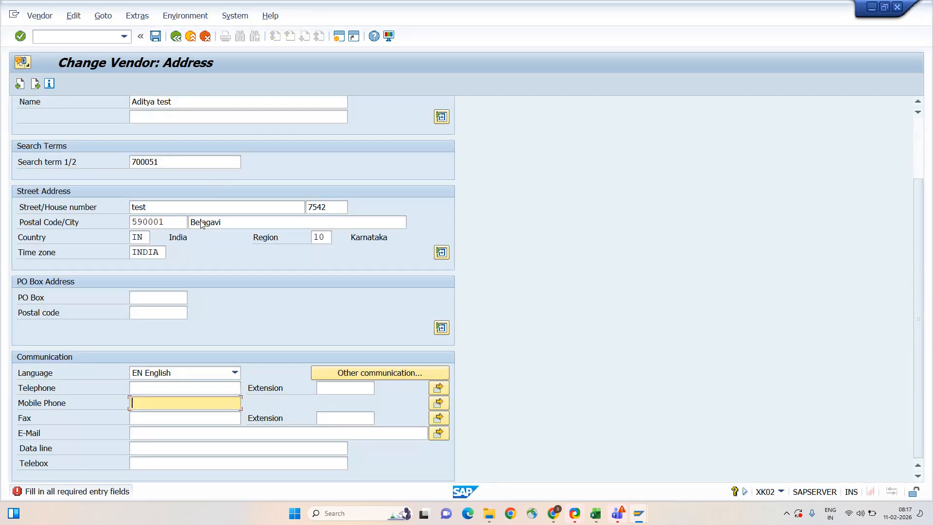
{"action": "key", "text": "Return"}
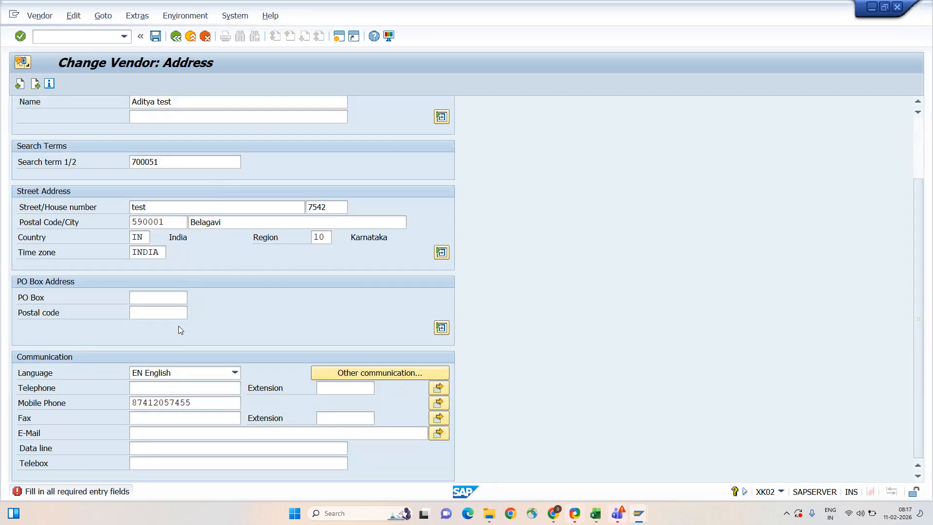
{"action": "key", "text": "Return"}
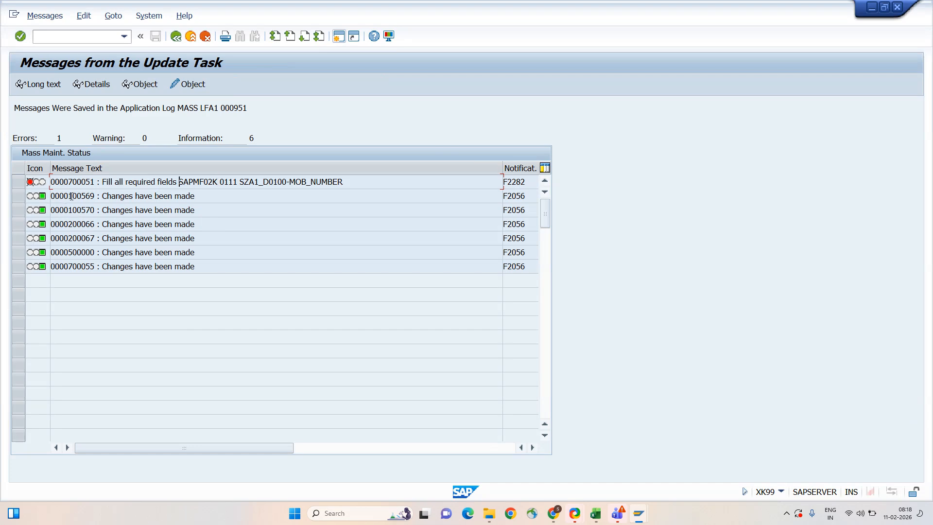
- Copy an updated vendor's number from the messages and open XK04 Vendor Account Changes
{"action": "left_click_drag", "start_coordinate": [68, 196], "coordinate": [96, 197]}
{"action": "key", "text": "ctrl+c"}
{"action": "left_click", "coordinate": [97, 197]}
{"action": "key", "text": "F3"}
{"action": "type", "text": "xk04"}
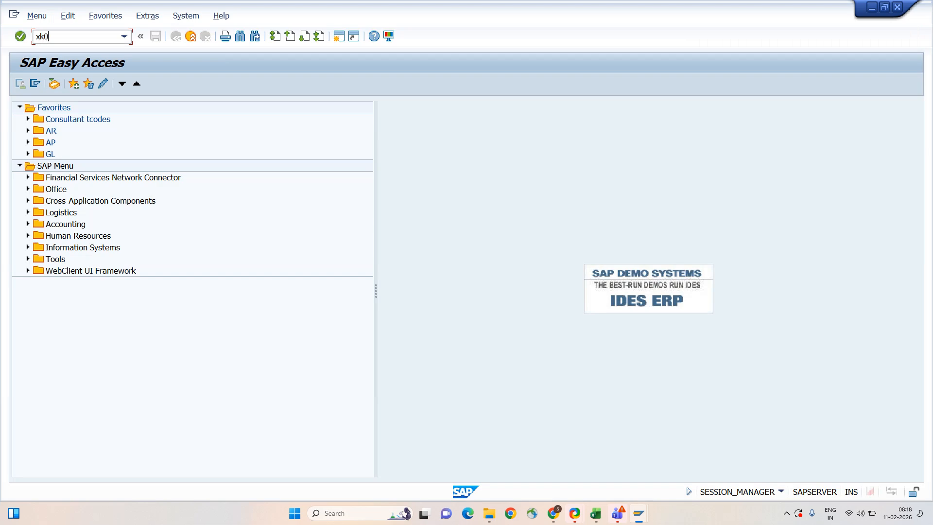
{"action": "key", "text": "Return"}
- Show all changes for the copied vendor in company code A001
{"action": "key", "text": "ctrl+v"}
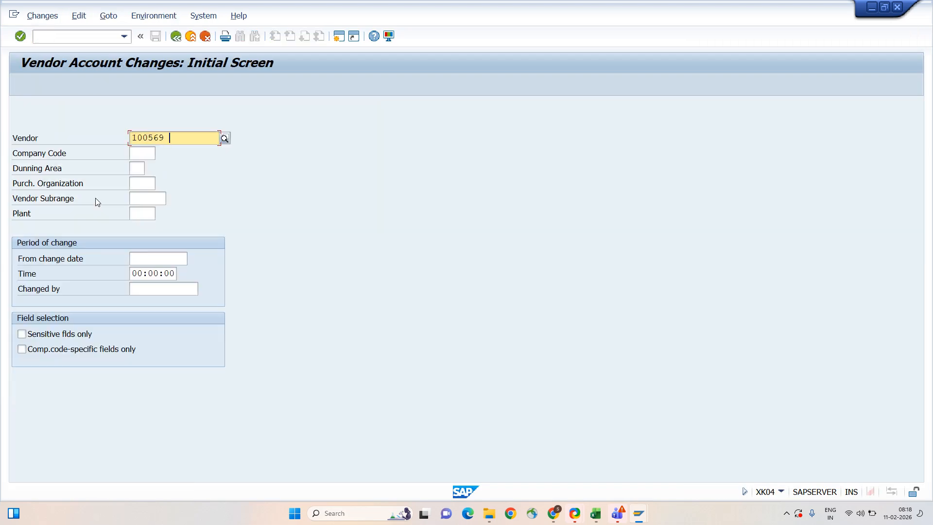
{"action": "key", "text": "Tab"}
{"action": "type", "text": "a001"}
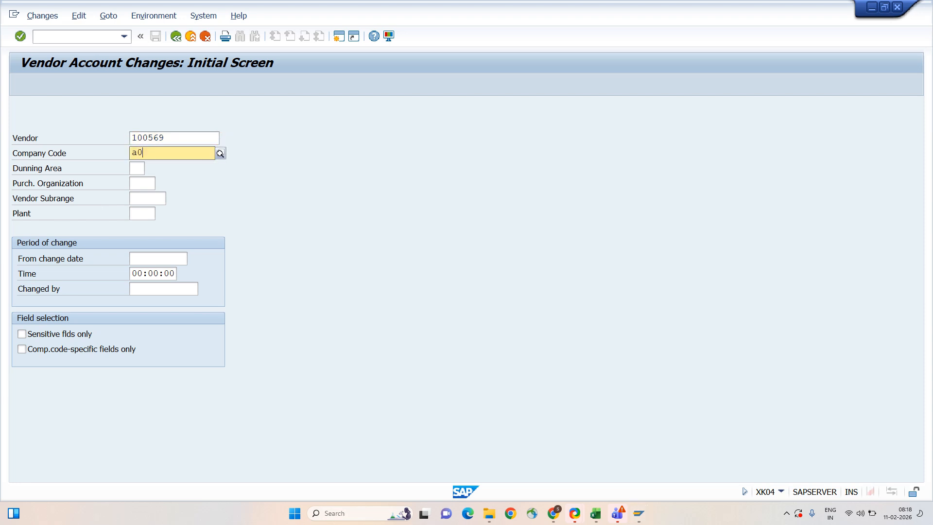
{"action": "key", "text": "Tab"}
{"action": "key", "text": "Return"}
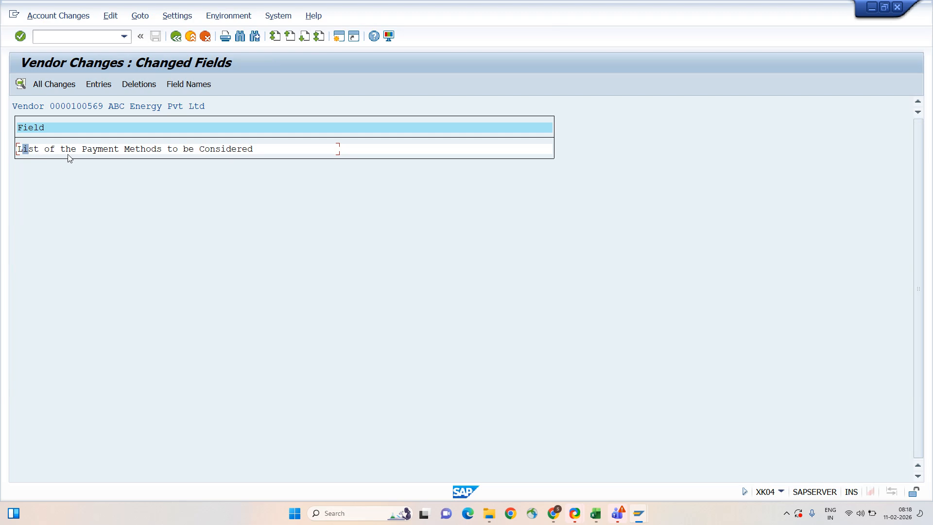
{"action": "left_click", "coordinate": [47, 87]}
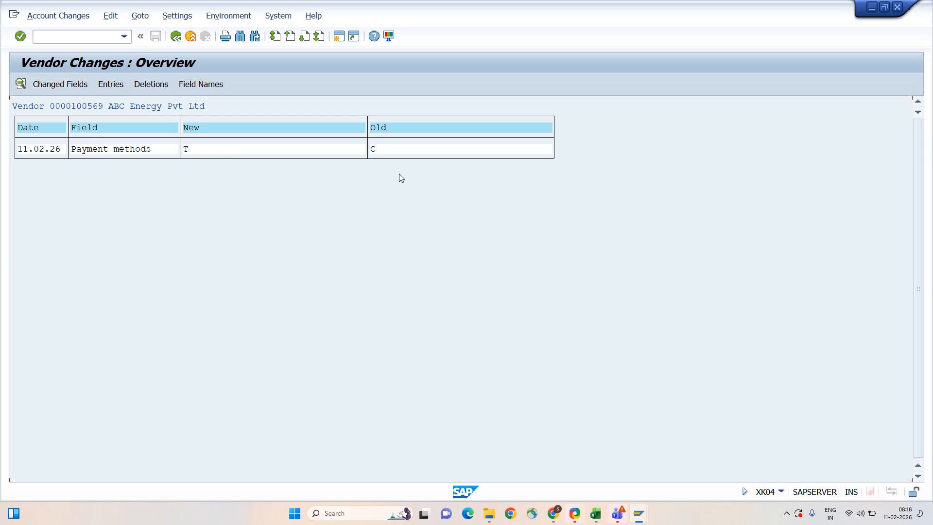
- Inspect the payment methods change: 11.02.2026 at 08:15:53, changed from C to T
{"action": "left_click", "coordinate": [372, 151]}
{"action": "left_click", "coordinate": [97, 150]}
{"action": "left_click", "coordinate": [20, 84]}
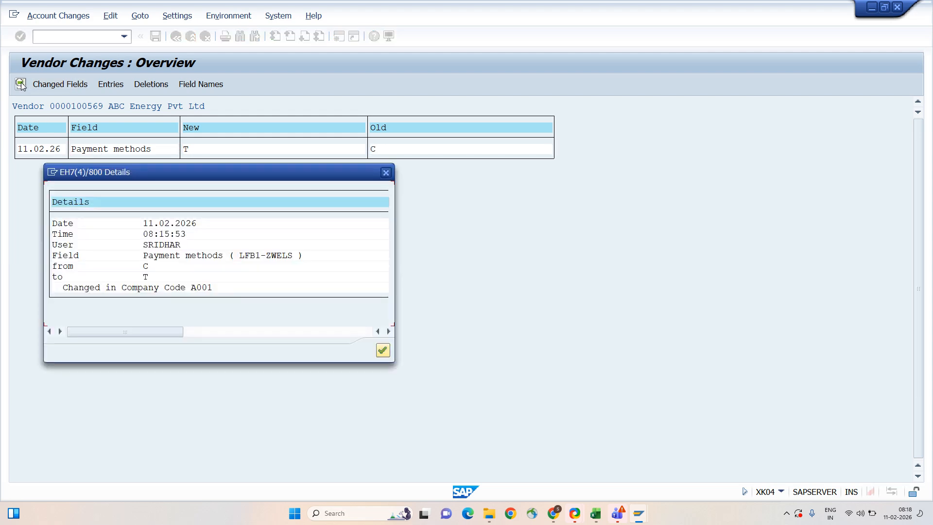
{"action": "left_click", "coordinate": [145, 245]}
{"action": "left_click_drag", "start_coordinate": [144, 234], "coordinate": [223, 235]}
{"action": "left_click_drag", "start_coordinate": [147, 221], "coordinate": [197, 217]}
{"action": "left_click", "coordinate": [145, 267]}
{"action": "left_click", "coordinate": [146, 277]}
{"action": "left_click", "coordinate": [208, 287]}
{"action": "double_click", "coordinate": [208, 287]}
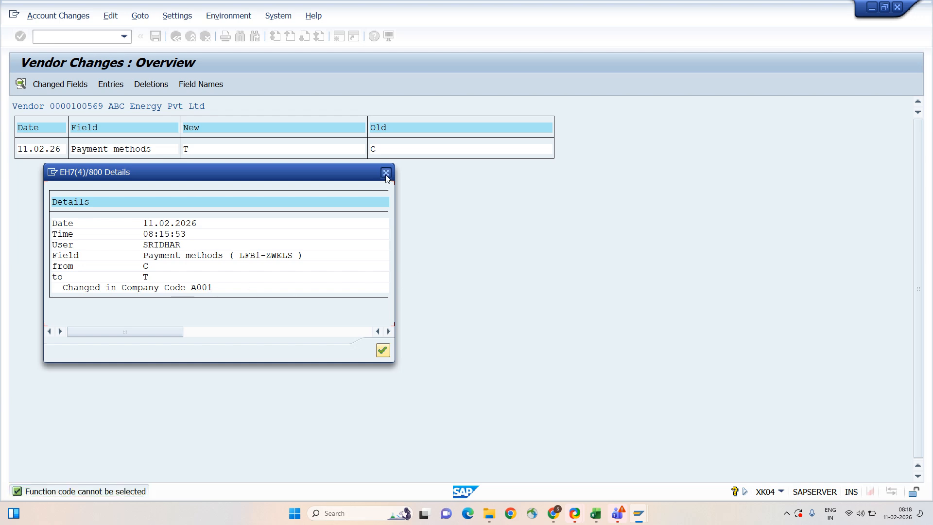
{"action": "left_click", "coordinate": [386, 173]}
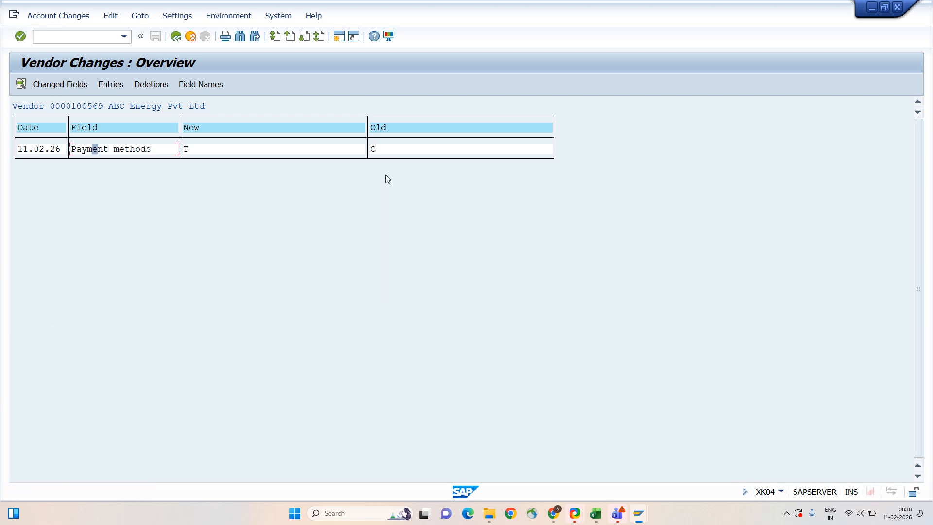
- Go back through the change screens to SAP Easy Access
{"action": "left_click", "coordinate": [178, 40]}
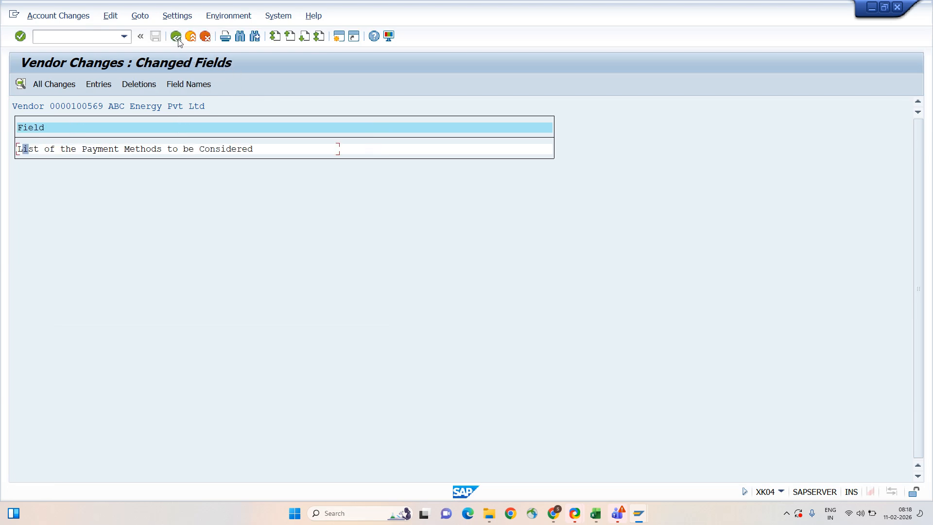
{"action": "left_click", "coordinate": [177, 41]}
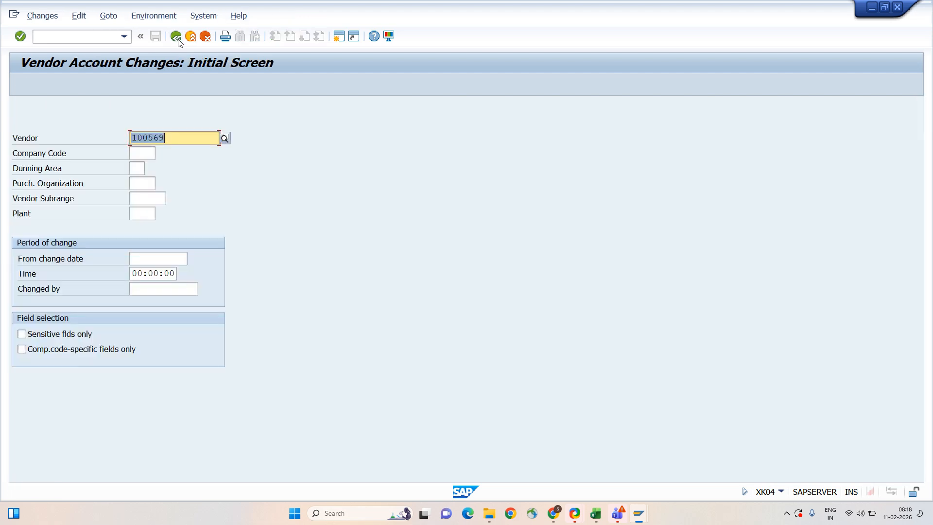
{"action": "left_click", "coordinate": [178, 40]}
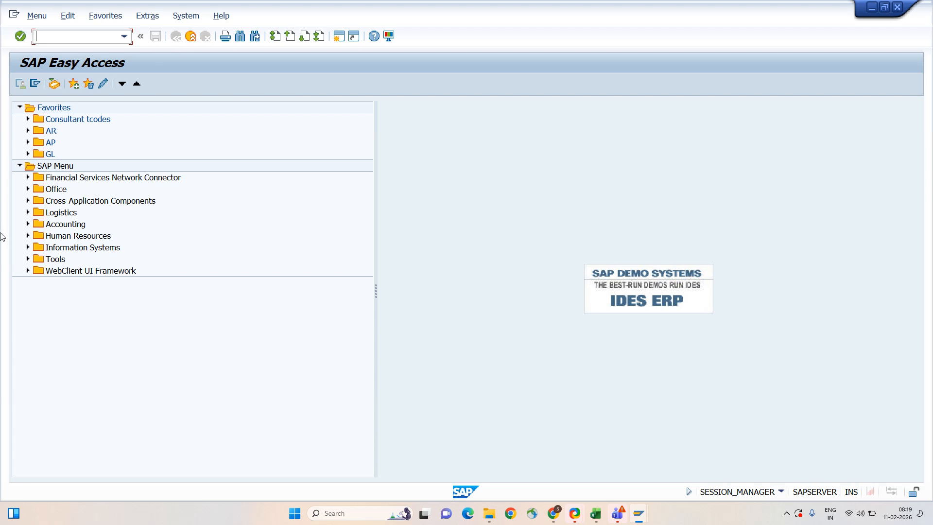
- Expand Accounting > Financial Accounting > Accounts Payable > Information System > Reports > Master Data and launch S_ALR_87012089
{"action": "left_click", "coordinate": [28, 224]}
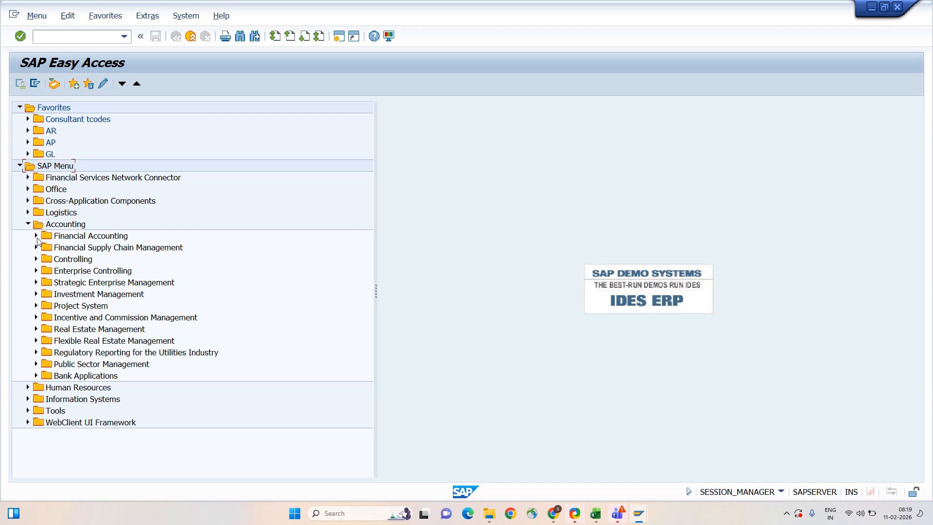
{"action": "left_click", "coordinate": [36, 236]}
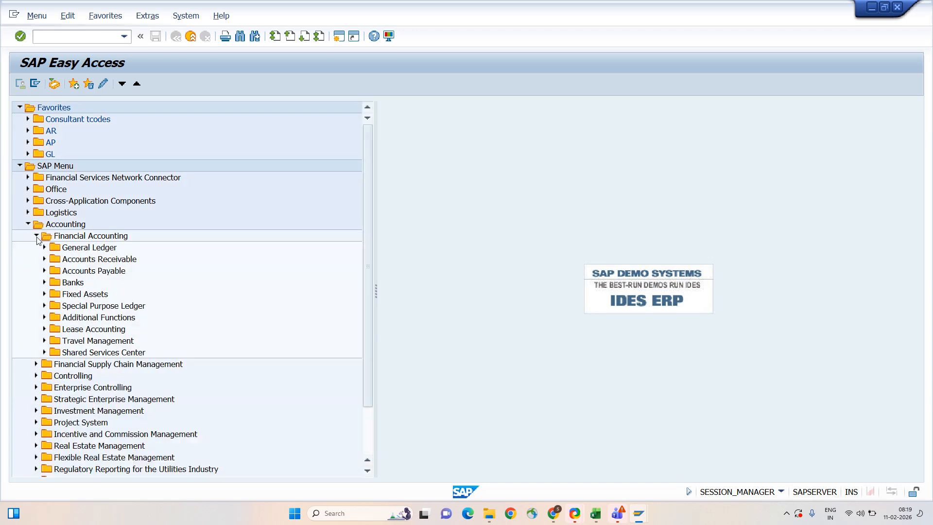
{"action": "left_click", "coordinate": [43, 271]}
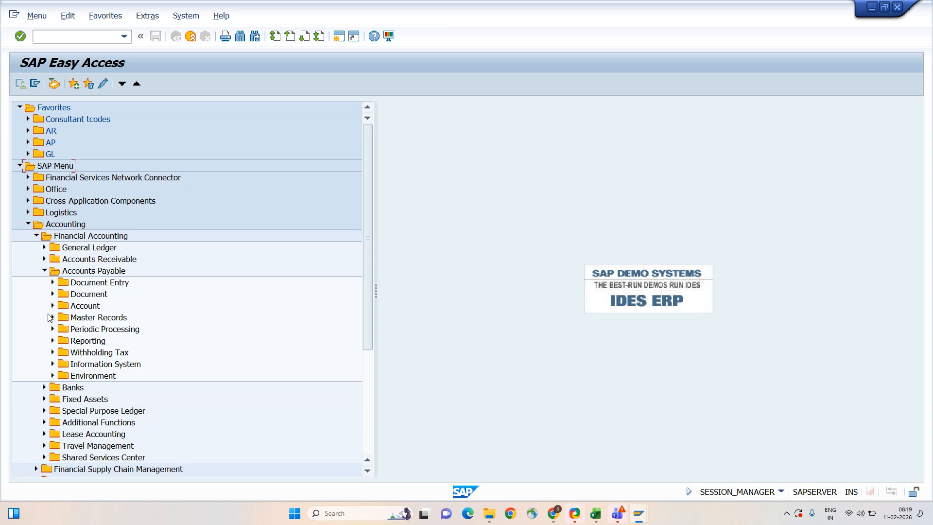
{"action": "left_click", "coordinate": [52, 317]}
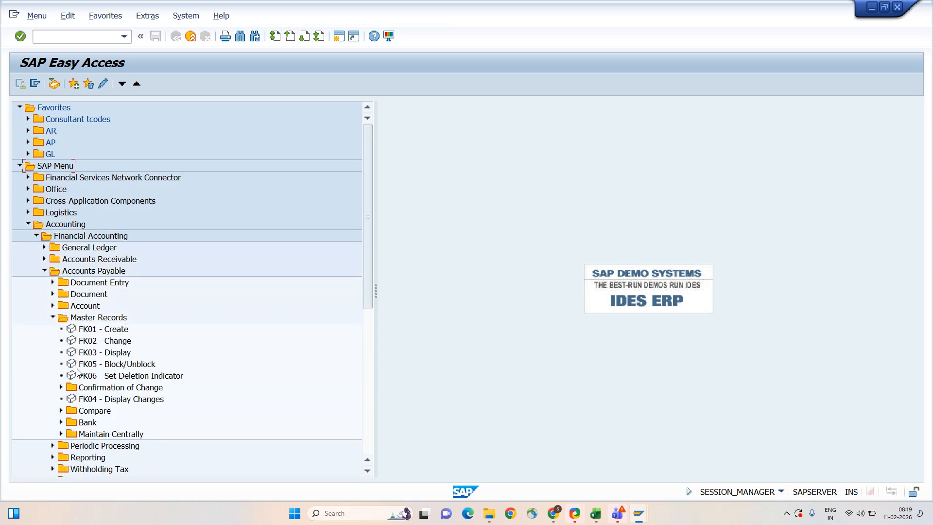
{"action": "left_click", "coordinate": [53, 319]}
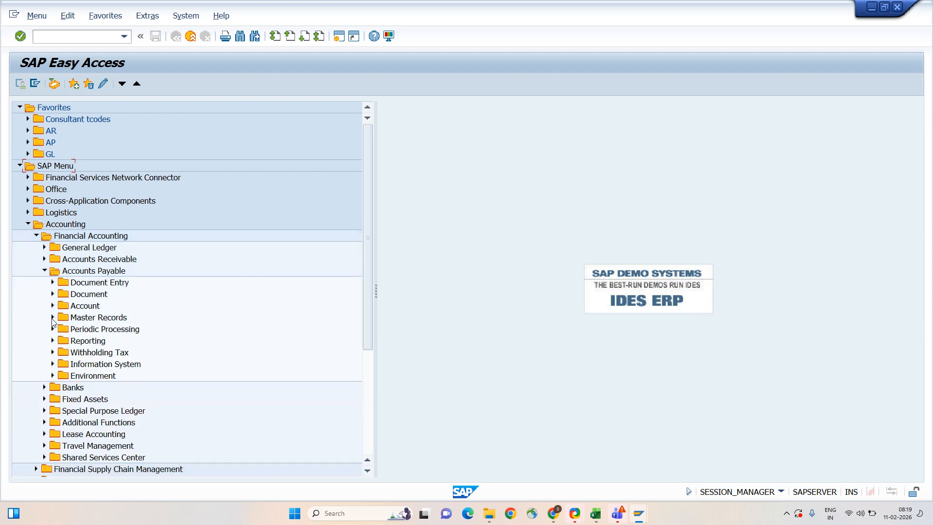
{"action": "left_click", "coordinate": [53, 365]}
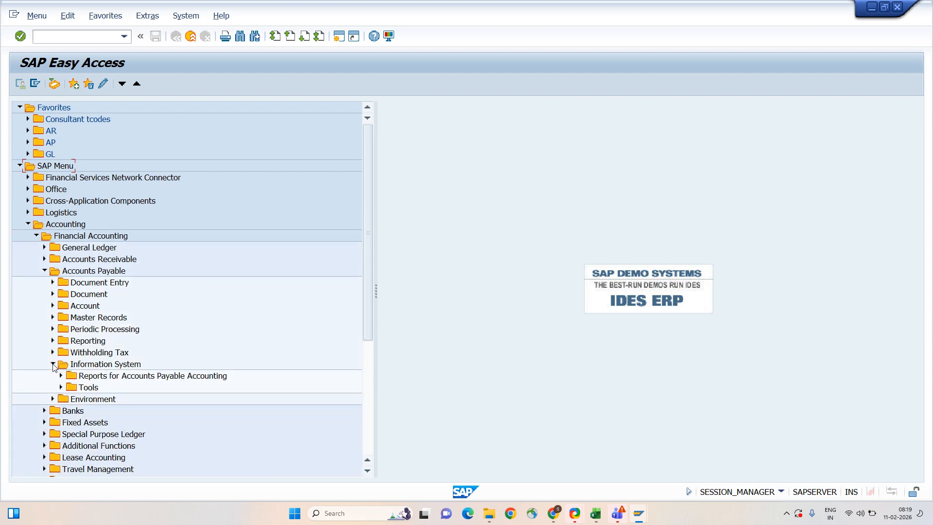
{"action": "left_click", "coordinate": [61, 377]}
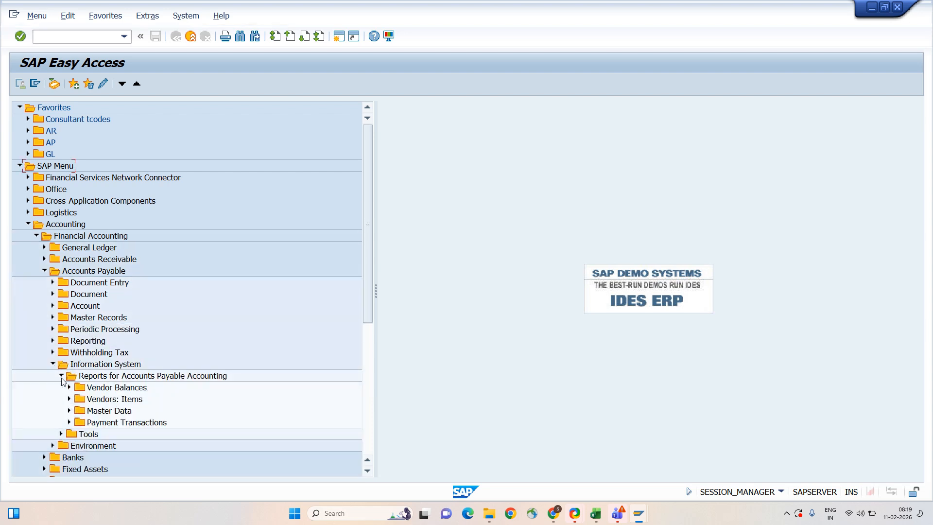
{"action": "left_click", "coordinate": [69, 411]}
{"action": "scroll", "coordinate": [69, 412], "scroll_direction": "down", "scroll_amount": 7}
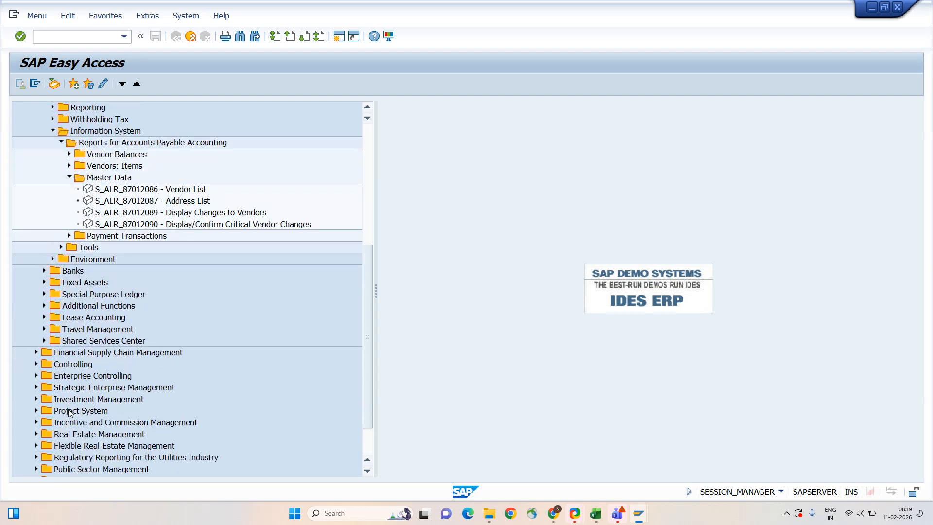
{"action": "left_click", "coordinate": [202, 213]}
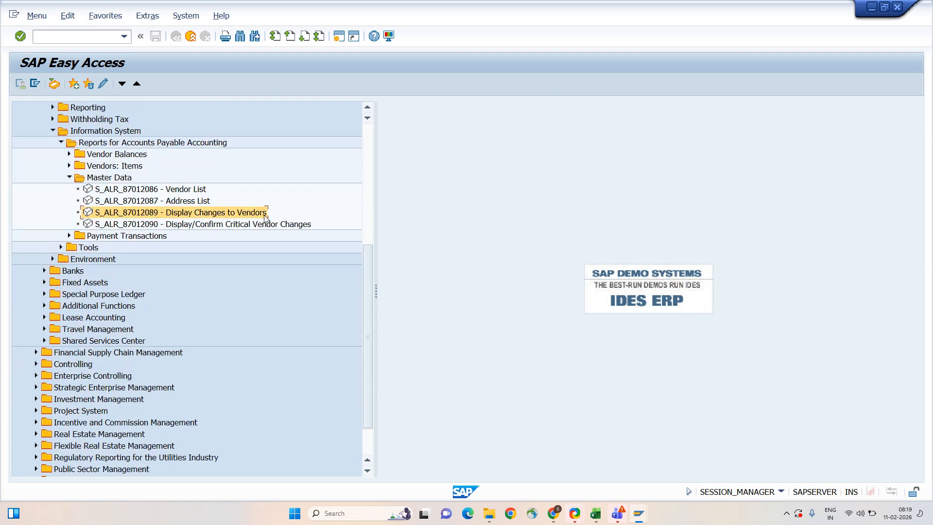
{"action": "double_click", "coordinate": [183, 213]}
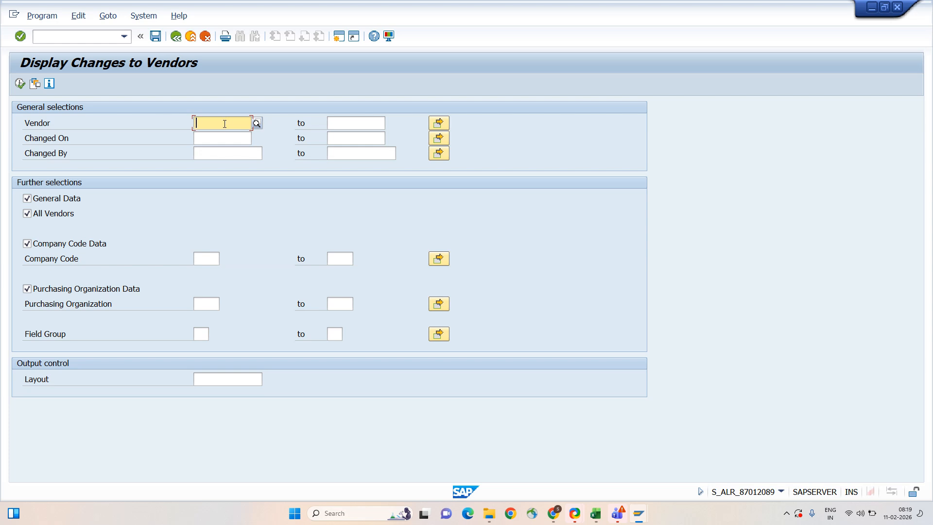
- Run the vendor changes report for vendors 1 to 99999999 in company code A001
{"action": "type", "text": "1"}
{"action": "key", "text": "Tab"}
{"action": "type", "text": "99999"}
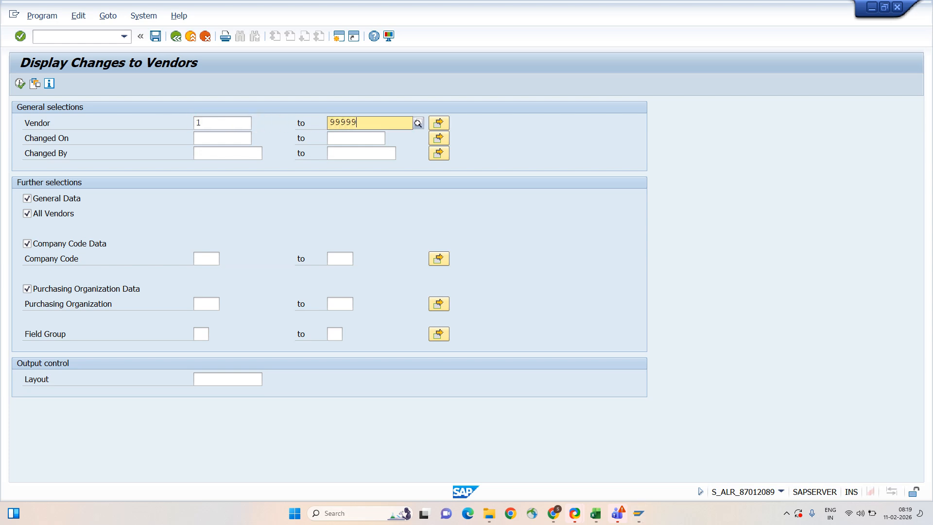
{"action": "type", "text": "9999"}
{"action": "key", "text": "F8"}
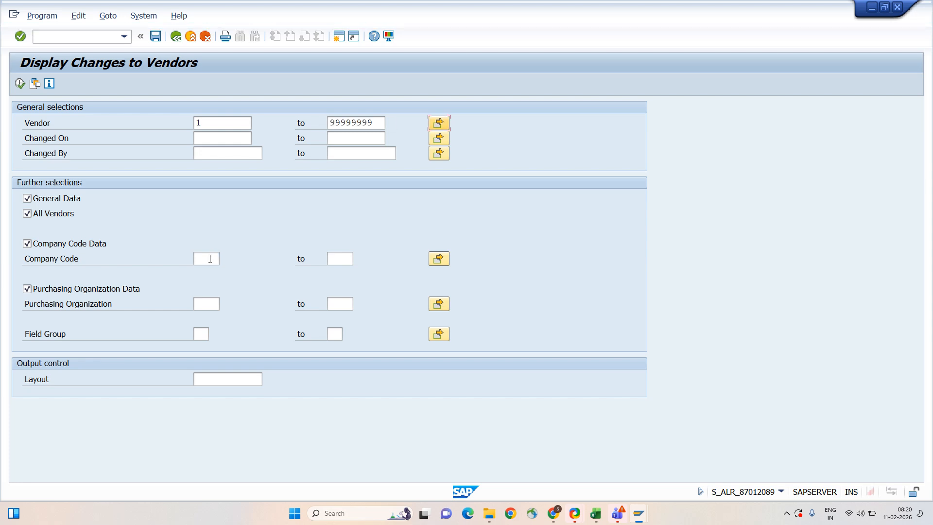
{"action": "left_click", "coordinate": [210, 259]}
{"action": "type", "text": "A001"}
{"action": "key", "text": "Tab"}
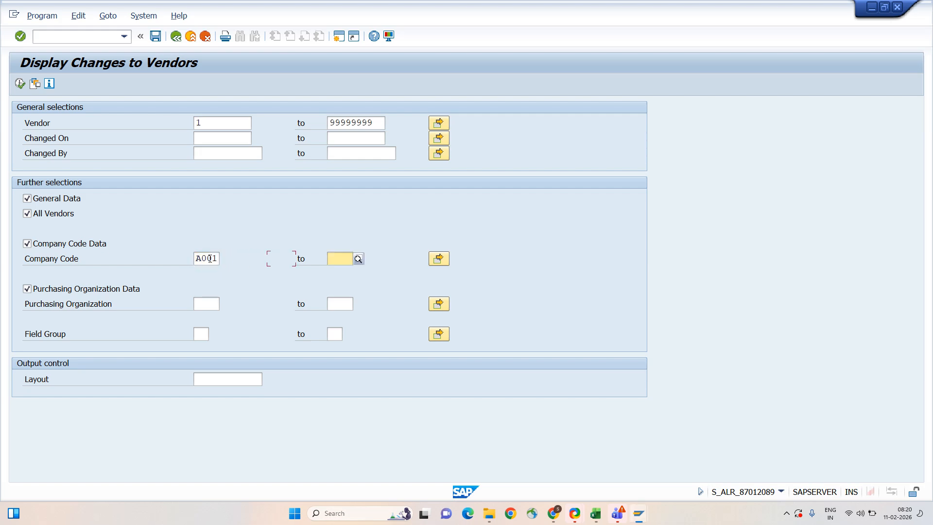
{"action": "left_click", "coordinate": [20, 84]}
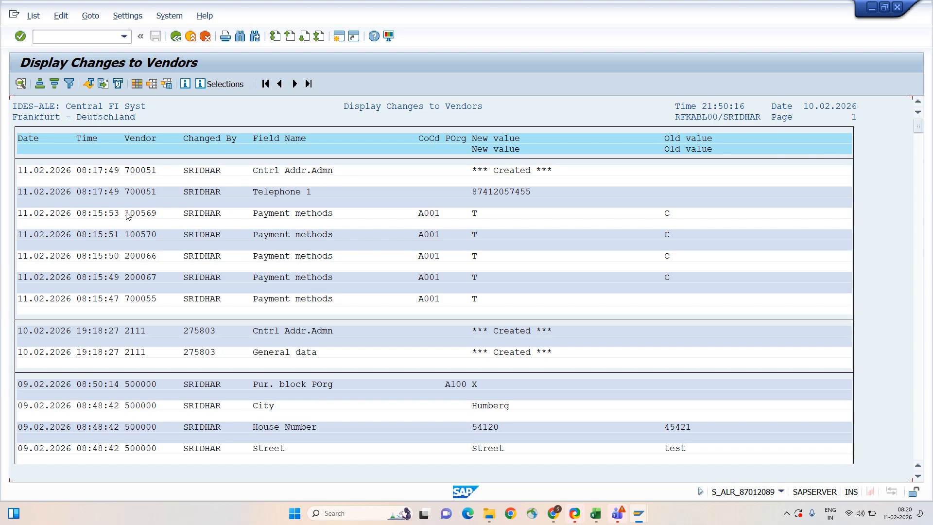
{"action": "left_click_drag", "start_coordinate": [125, 213], "coordinate": [166, 215]}
- Review the vendor's payment method change from C to T and the Telephone 1 change
{"action": "key", "text": "ctrl+c"}
{"action": "left_click", "coordinate": [668, 214]}
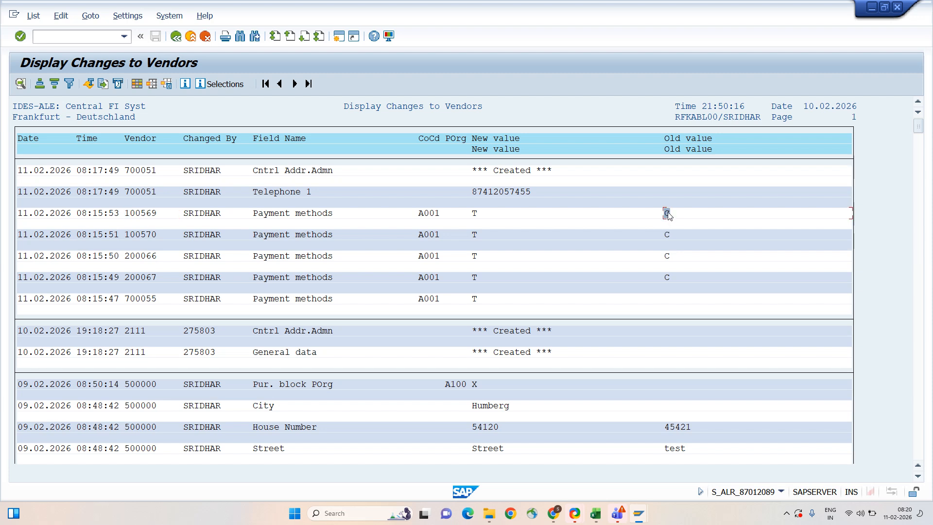
{"action": "left_click", "coordinate": [477, 210]}
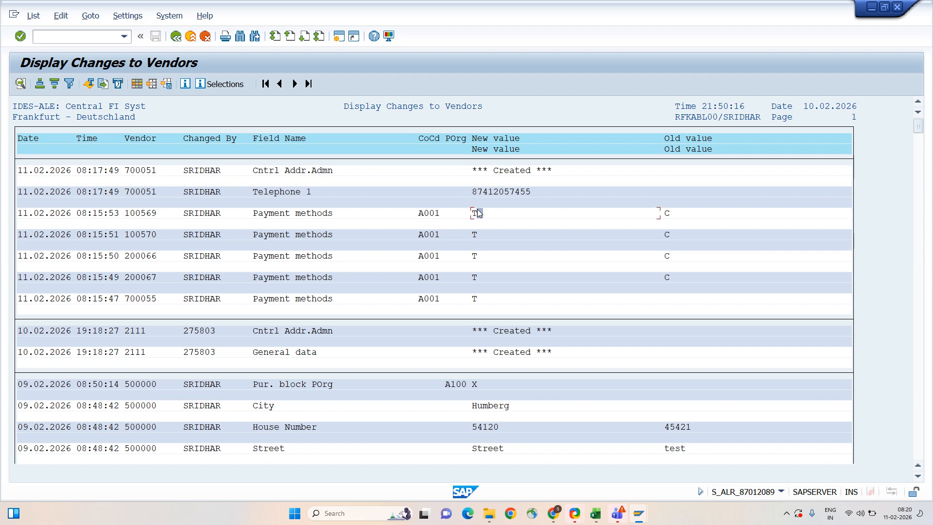
{"action": "left_click", "coordinate": [30, 191]}
{"action": "left_click", "coordinate": [97, 194]}
- Check the City change from empty to Humberg, scroll the list, and return to selection
{"action": "left_click", "coordinate": [89, 298]}
{"action": "left_click", "coordinate": [196, 405]}
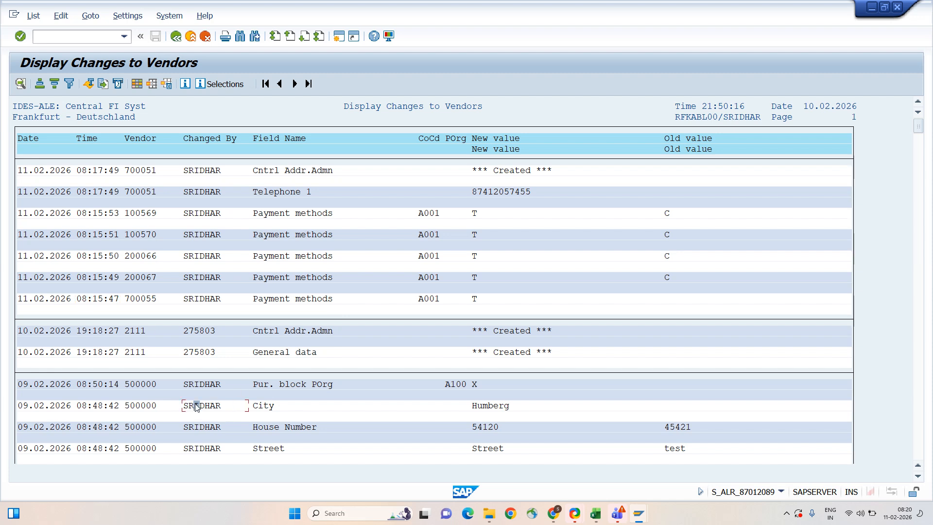
{"action": "left_click", "coordinate": [29, 406]}
{"action": "left_click", "coordinate": [666, 405]}
{"action": "left_click", "coordinate": [480, 405]}
{"action": "scroll", "coordinate": [675, 451], "scroll_direction": "down", "scroll_amount": 3}
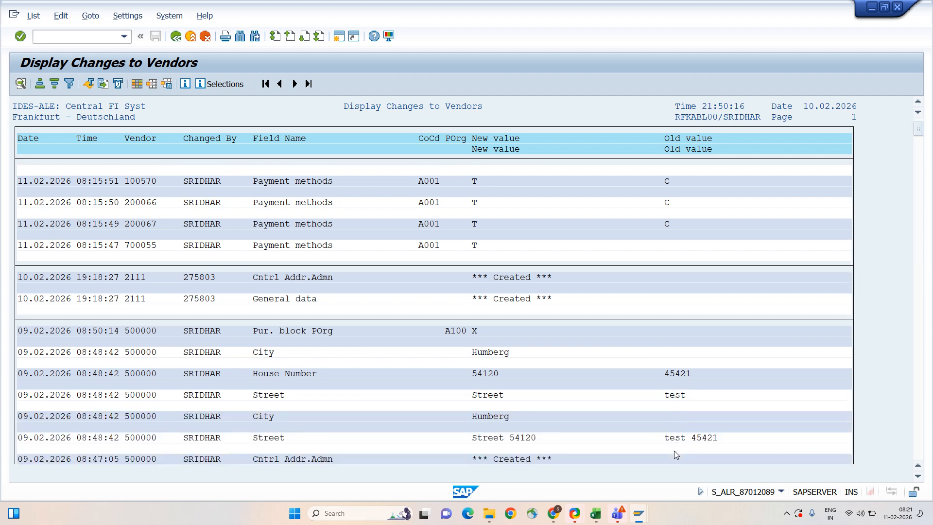
{"action": "scroll", "coordinate": [674, 450], "scroll_direction": "down", "scroll_amount": 6}
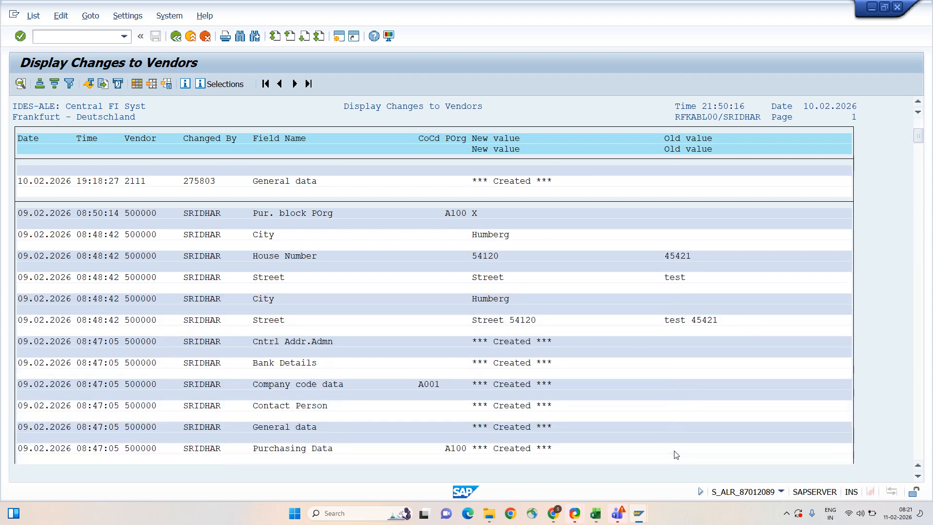
{"action": "scroll", "coordinate": [675, 455], "scroll_direction": "down", "scroll_amount": 6}
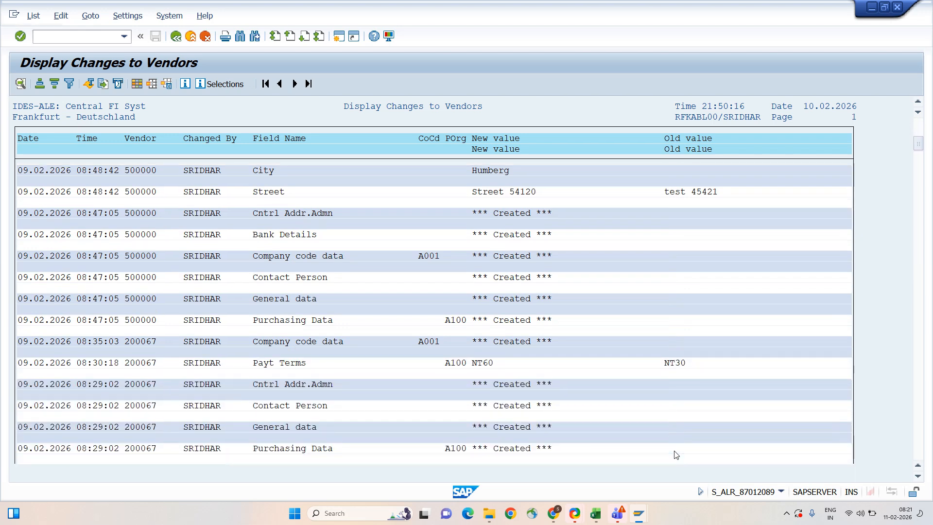
{"action": "scroll", "coordinate": [675, 455], "scroll_direction": "down", "scroll_amount": 7}
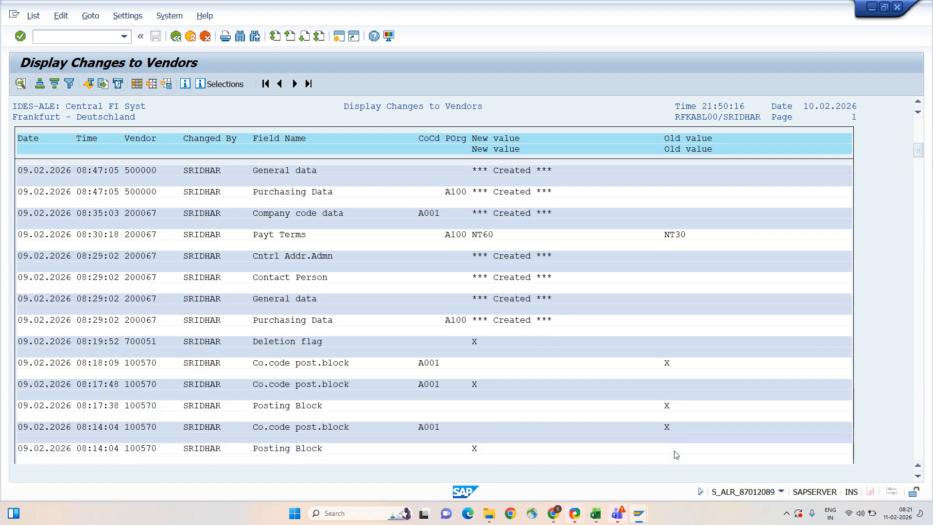
{"action": "scroll", "coordinate": [675, 455], "scroll_direction": "down", "scroll_amount": 2}
{"action": "key", "text": "F3"}
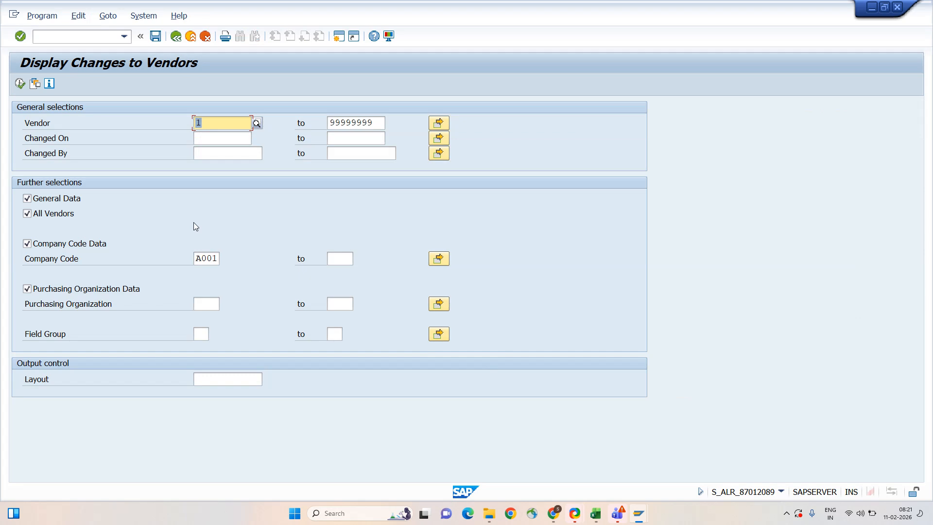
- Run the report with Changed On 02.11.2026, then return to the selection screen
{"action": "left_click", "coordinate": [207, 139]}
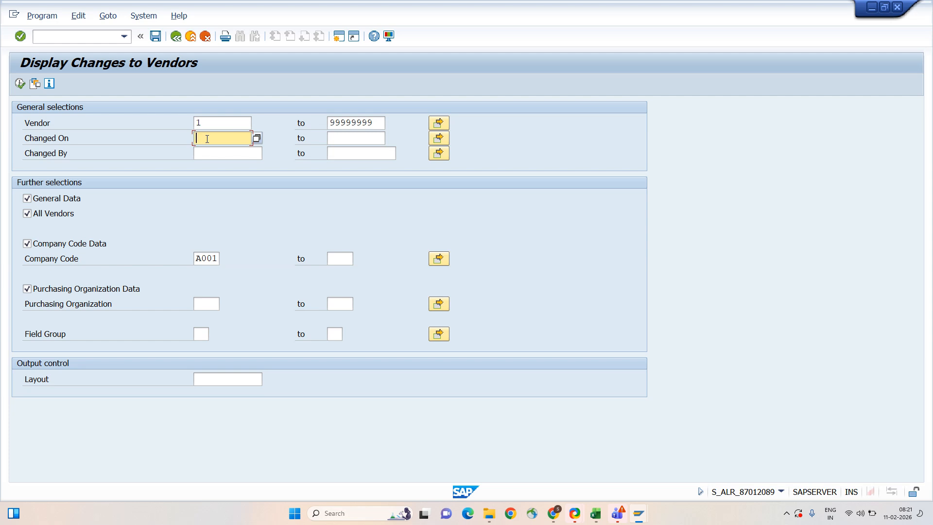
{"action": "type", "text": "02.11.2026"}
{"action": "key", "text": "Tab"}
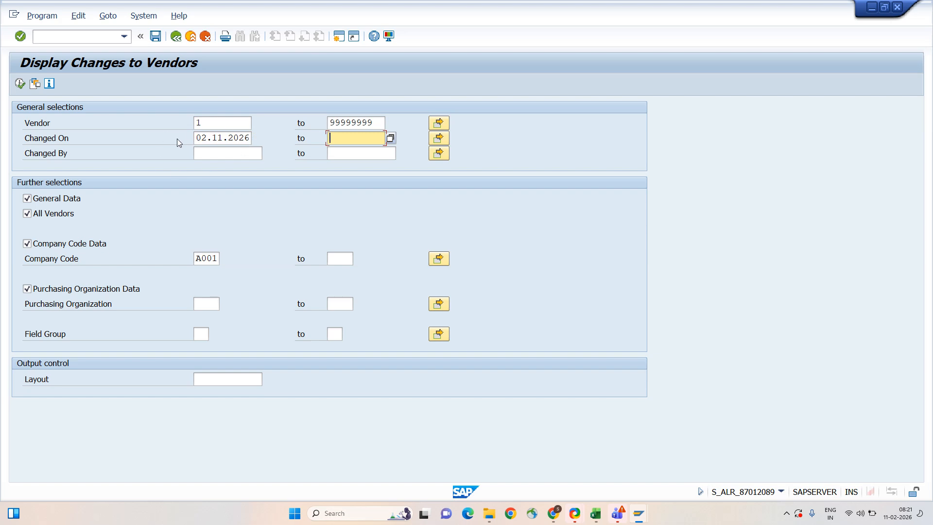
{"action": "left_click", "coordinate": [21, 86]}
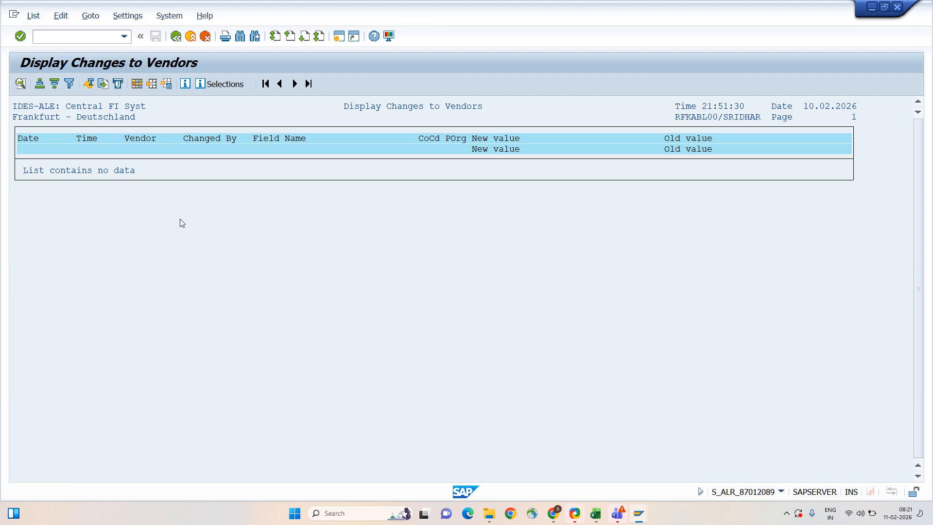
{"action": "key", "text": "F3"}
- Set Changed On from 01.11.2026 to 02.11.2026 and run the report again
{"action": "left_click", "coordinate": [199, 138]}
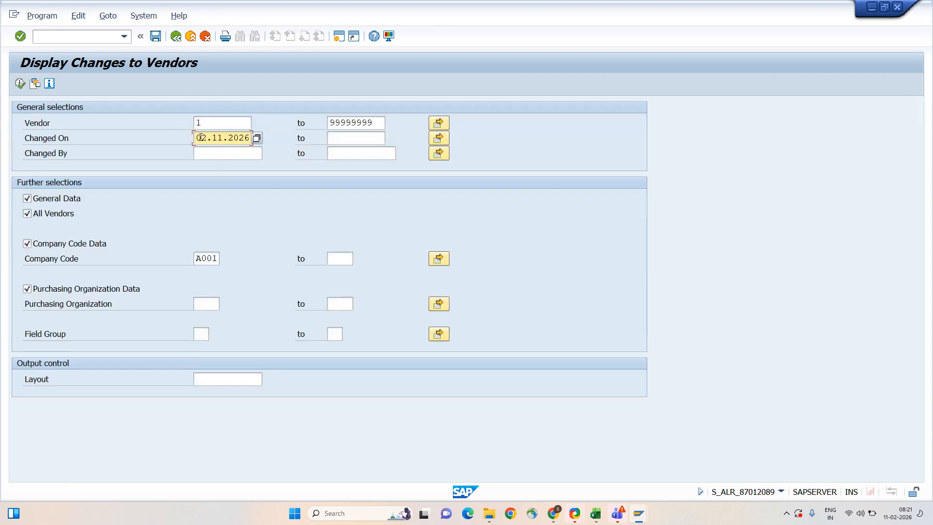
{"action": "left_click_drag", "start_coordinate": [201, 137], "coordinate": [206, 138]}
{"action": "type", "text": "1"}
{"action": "key", "text": "Tab"}
{"action": "key", "text": "shift+Tab"}
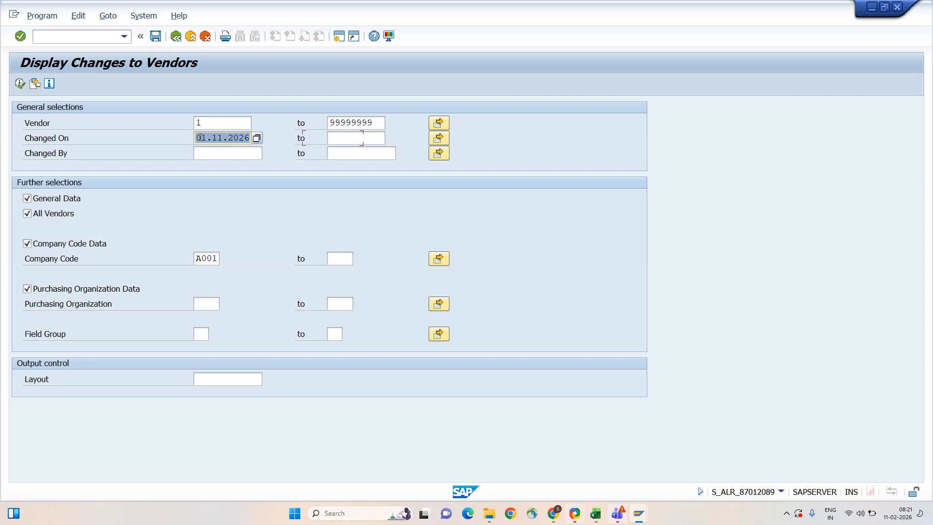
{"action": "key", "text": "Tab"}
{"action": "key", "text": "shift+Tab"}
{"action": "key", "text": "Tab"}
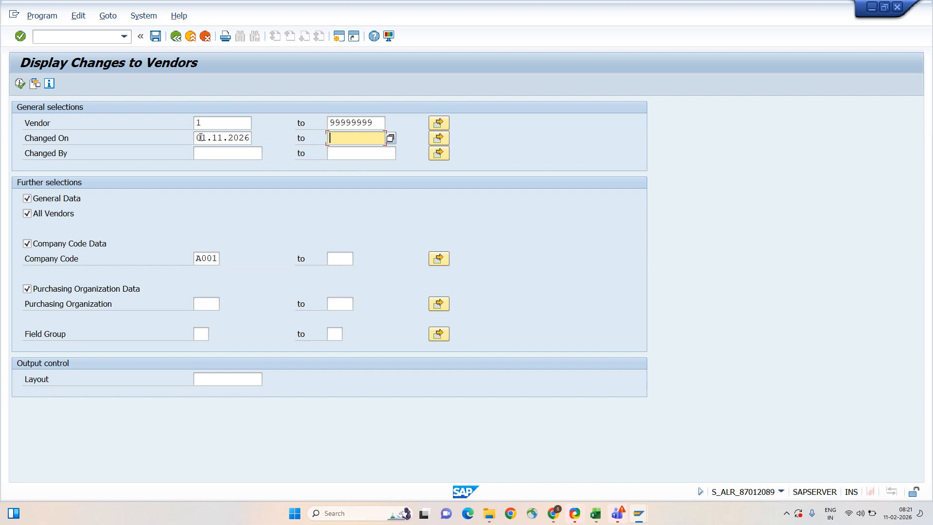
{"action": "key", "text": "ctrl+v"}
{"action": "key", "text": "shift+Right"}
{"action": "key", "text": "shift+Right"}
{"action": "type", "text": "02"}
{"action": "key", "text": "Tab"}
{"action": "key", "text": "shift+Tab"}
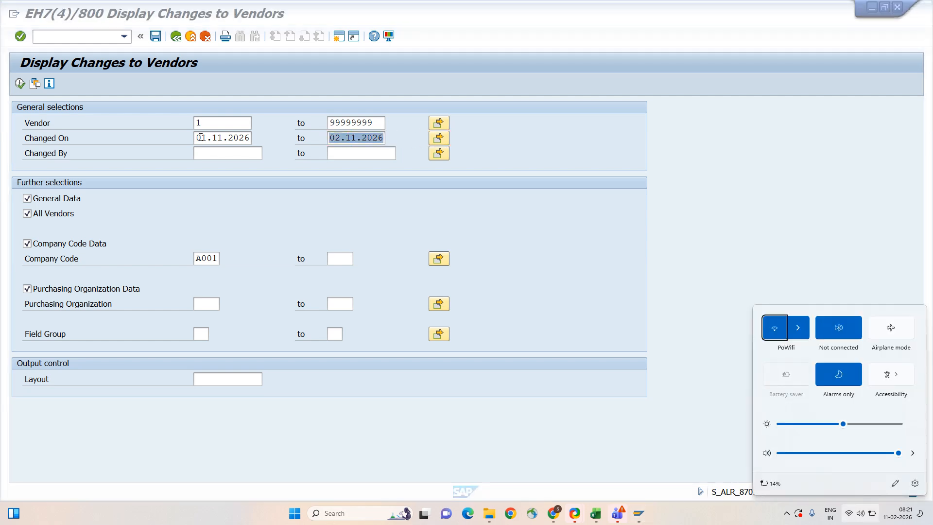
{"action": "left_click", "coordinate": [684, 256]}
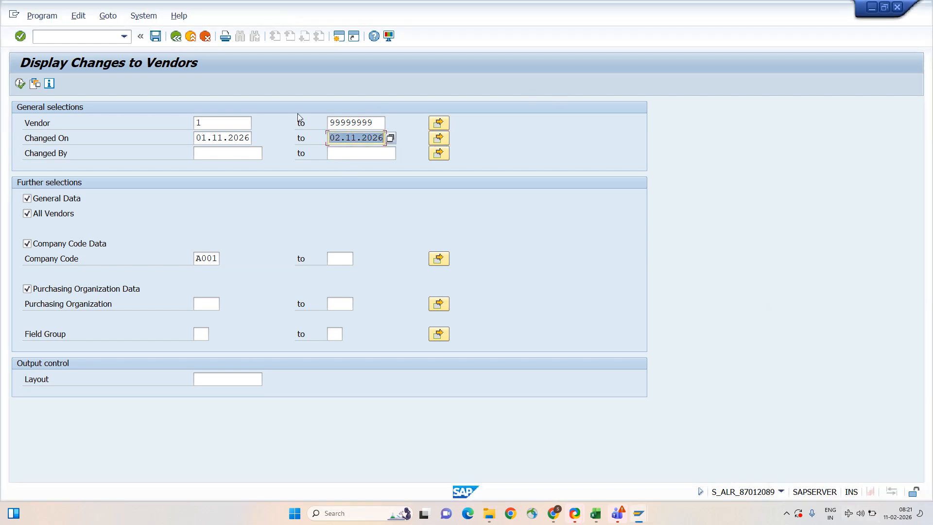
{"action": "left_click", "coordinate": [21, 84]}
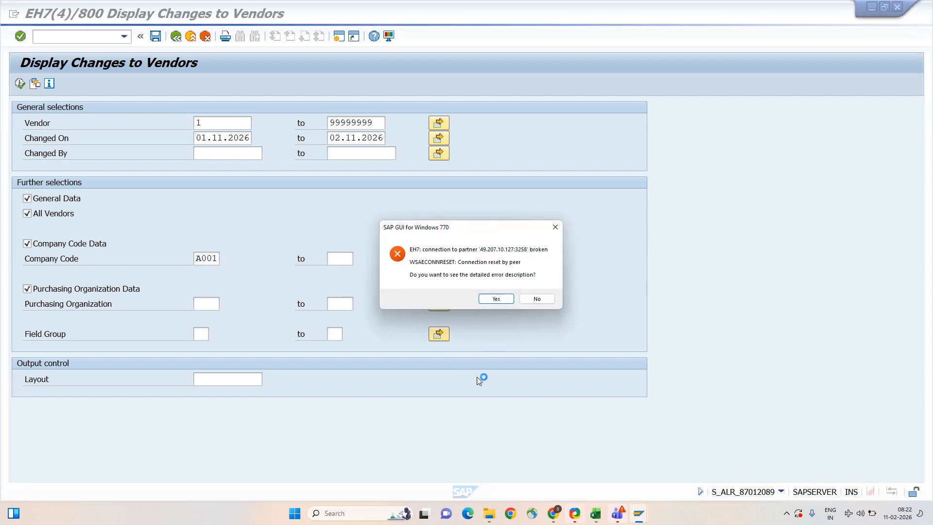
- Turn off airplane mode, dismiss the connection error with No, and show the desktop
{"action": "left_click", "coordinate": [848, 517]}
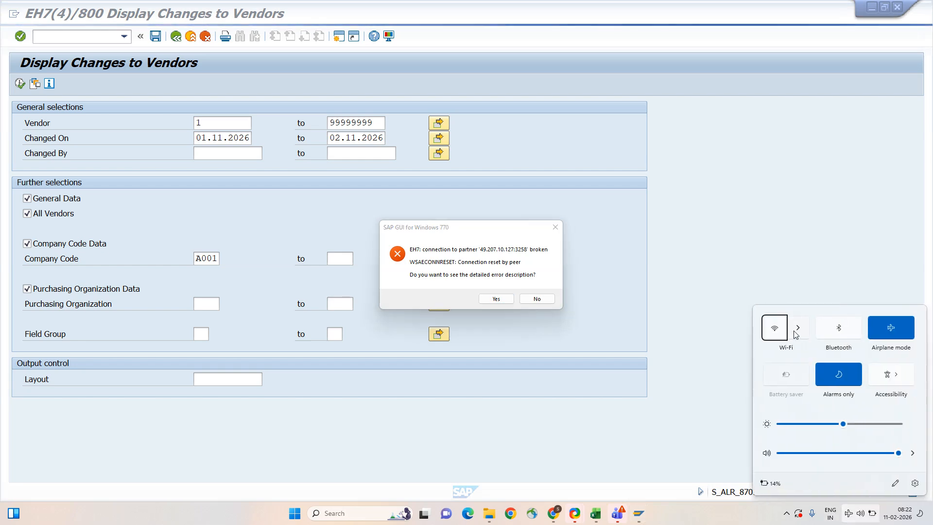
{"action": "left_click", "coordinate": [891, 328]}
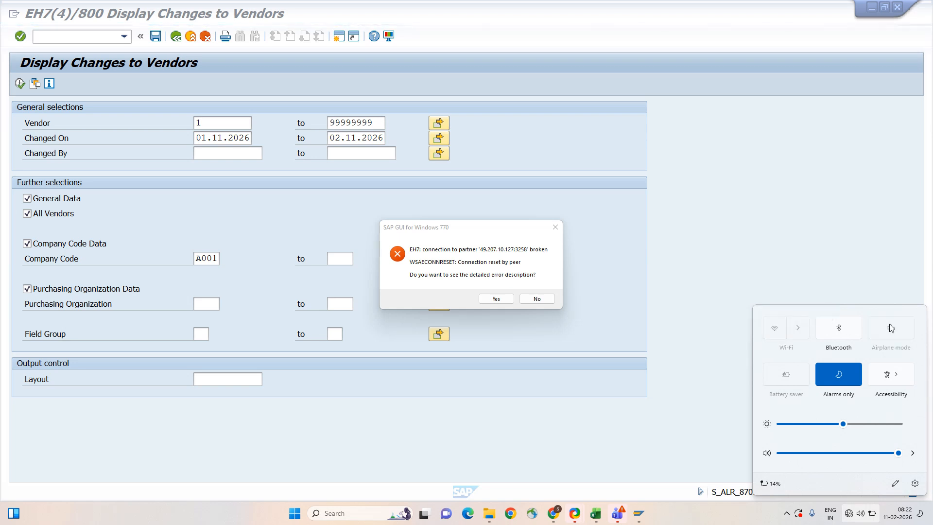
{"action": "left_click", "coordinate": [537, 298]}
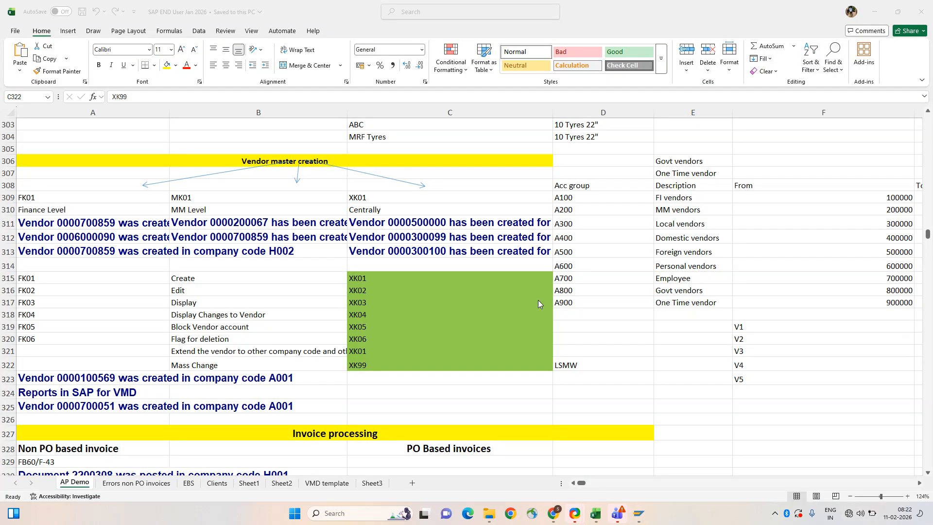
{"action": "key", "text": "super+d"}
{"action": "right_click", "coordinate": [663, 231]}
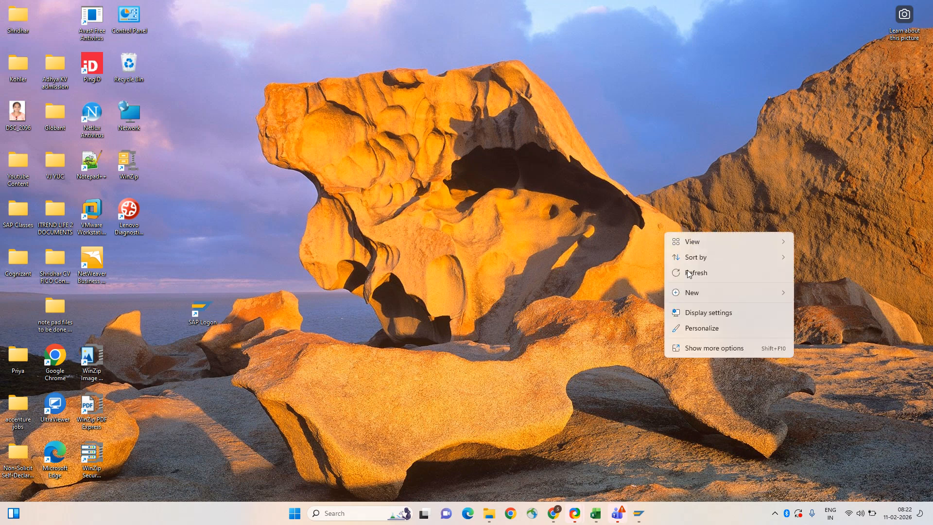
{"action": "left_click", "coordinate": [694, 278]}
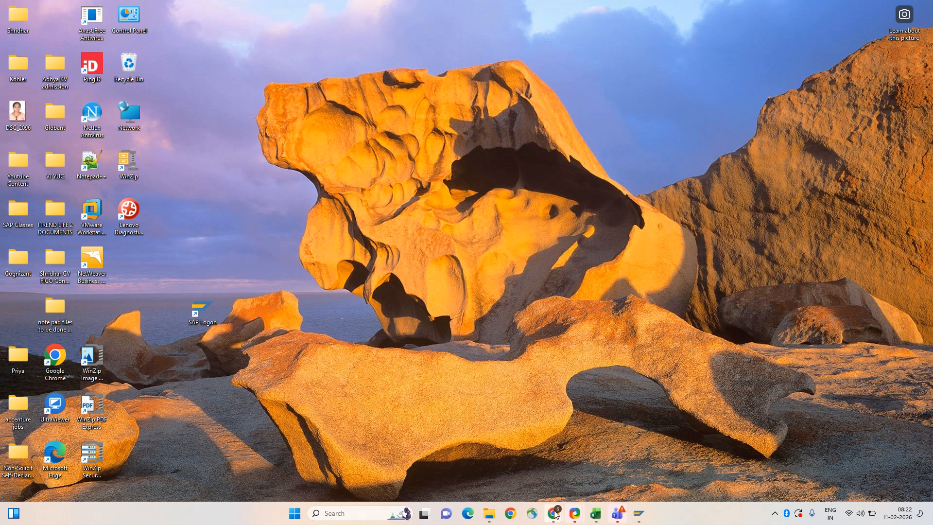
{"action": "mouse_move", "coordinate": [554, 513]}
{"action": "left_click", "coordinate": [497, 461]}
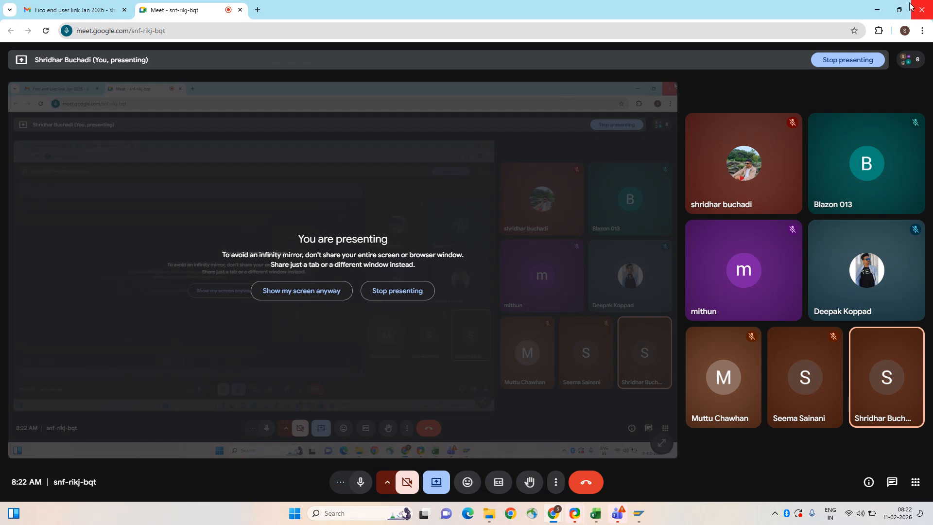
{"action": "left_click", "coordinate": [876, 13]}
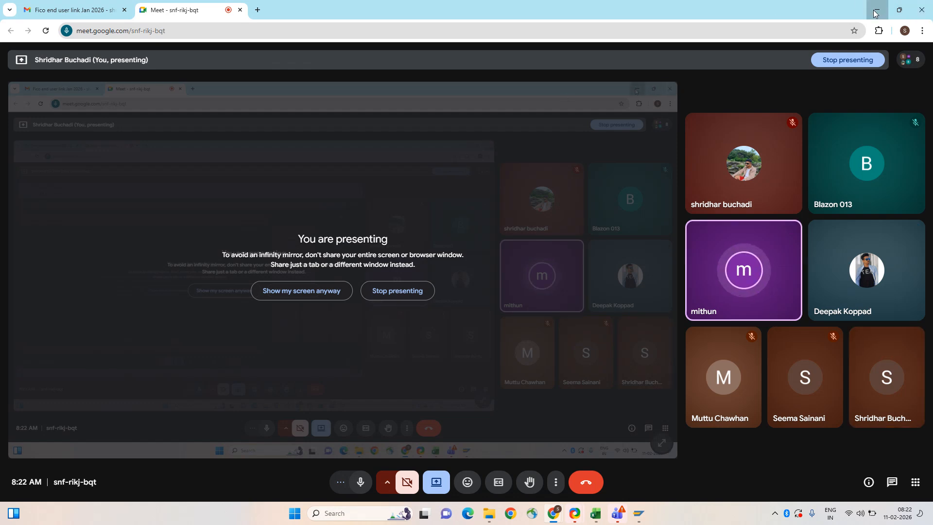
{"action": "right_click", "coordinate": [628, 191]}
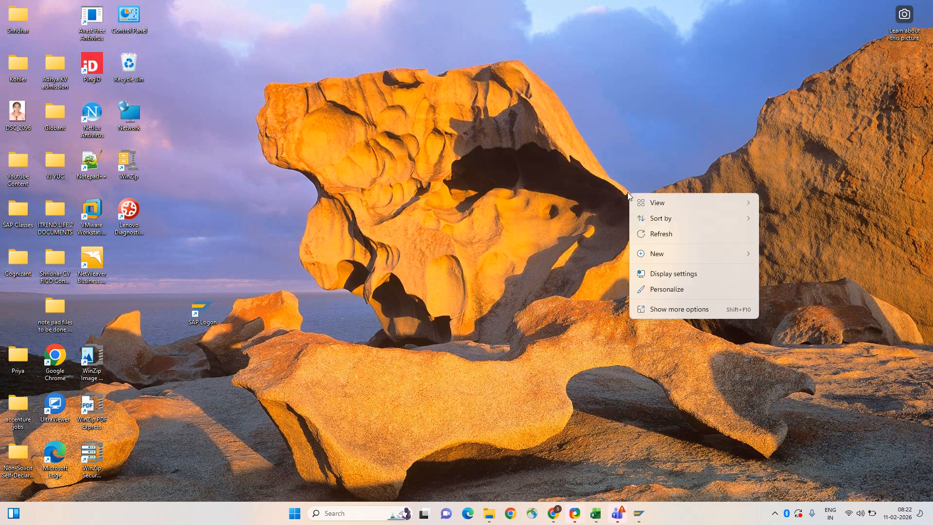
{"action": "left_click", "coordinate": [664, 234]}
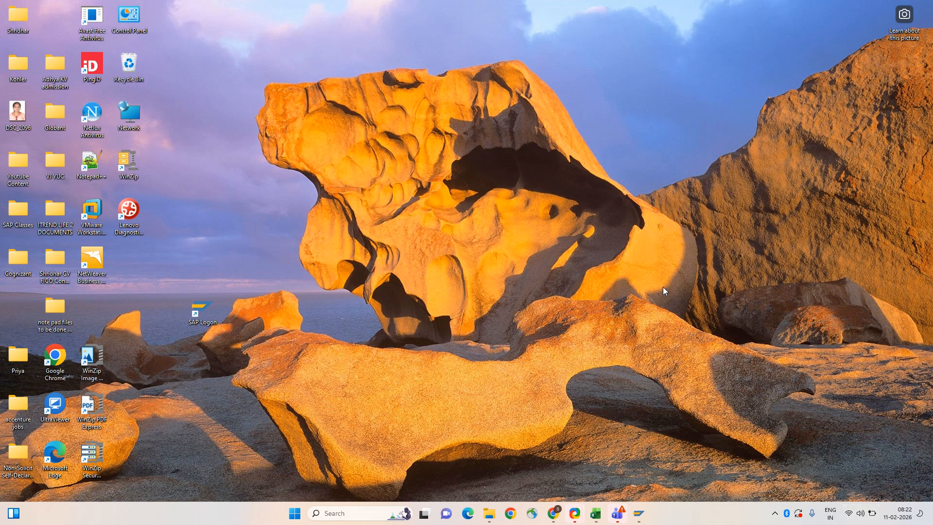
{"action": "mouse_move", "coordinate": [490, 520]}
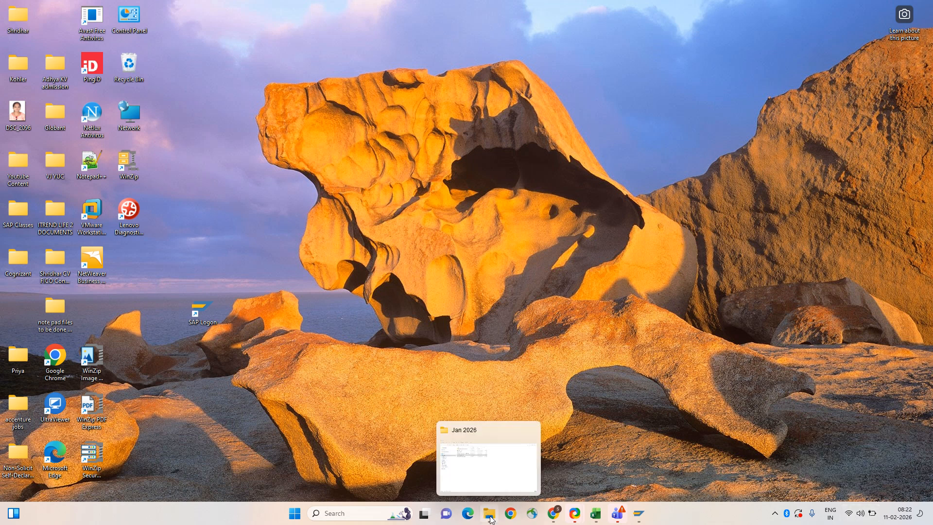
- Log back on to the IDES ECC system via SAP Logon, ending the other session
{"action": "left_click", "coordinate": [639, 513]}
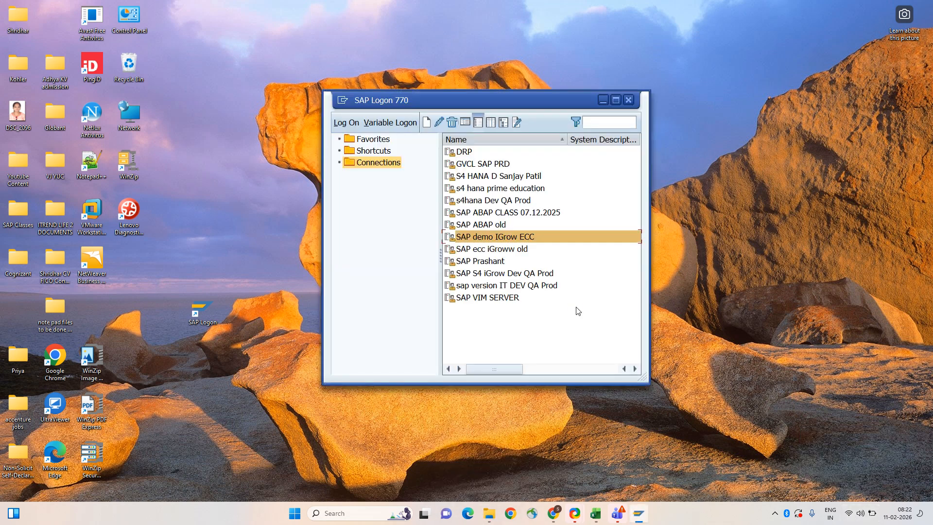
{"action": "key", "text": "Return"}
{"action": "type", "text": "sridhar"}
{"action": "key", "text": "Tab"}
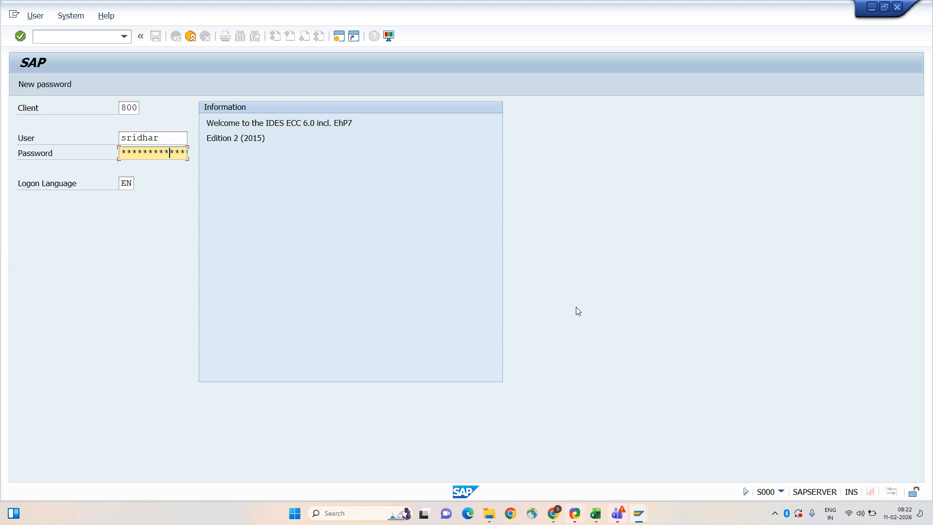
{"action": "key", "text": "Return"}
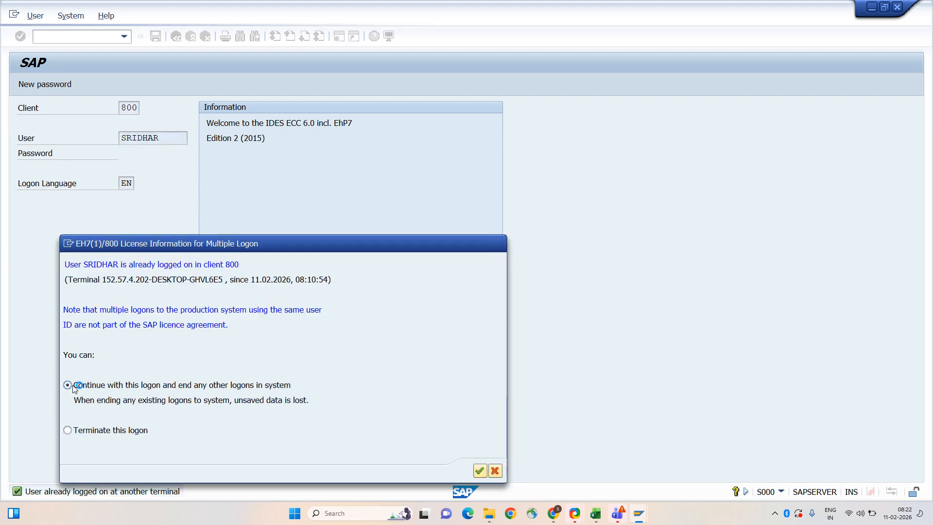
{"action": "key", "text": "Return"}
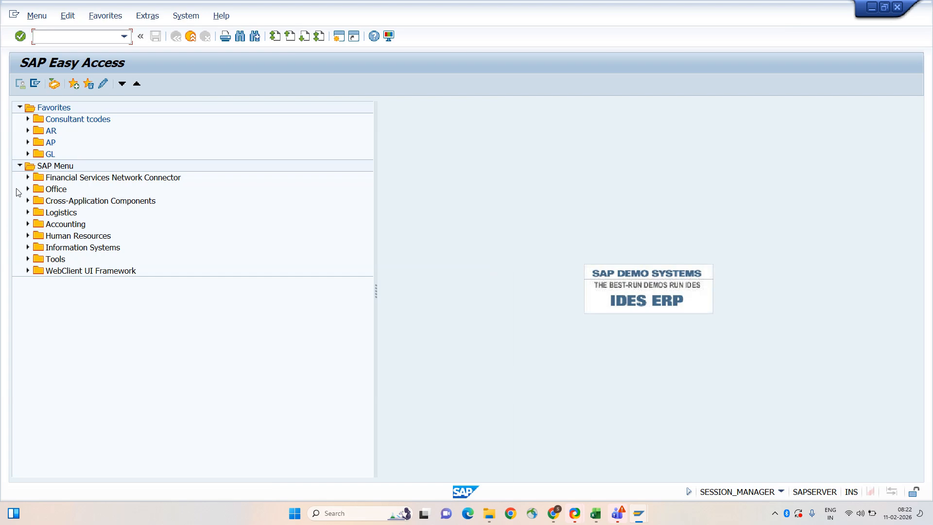
- Expand Accounts Payable > Information System > Reports > Master Data and open S_ALR_87012089
{"action": "left_click", "coordinate": [28, 225]}
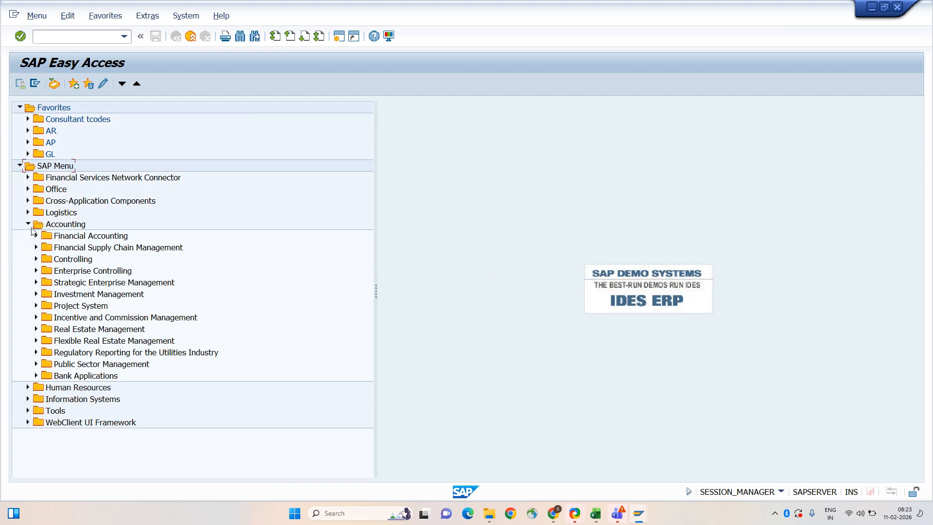
{"action": "left_click", "coordinate": [36, 236]}
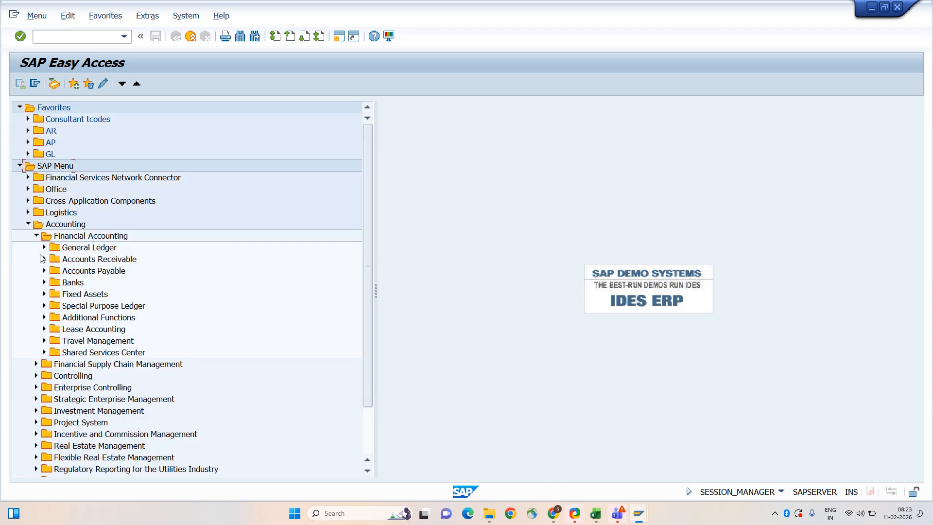
{"action": "left_click", "coordinate": [44, 271]}
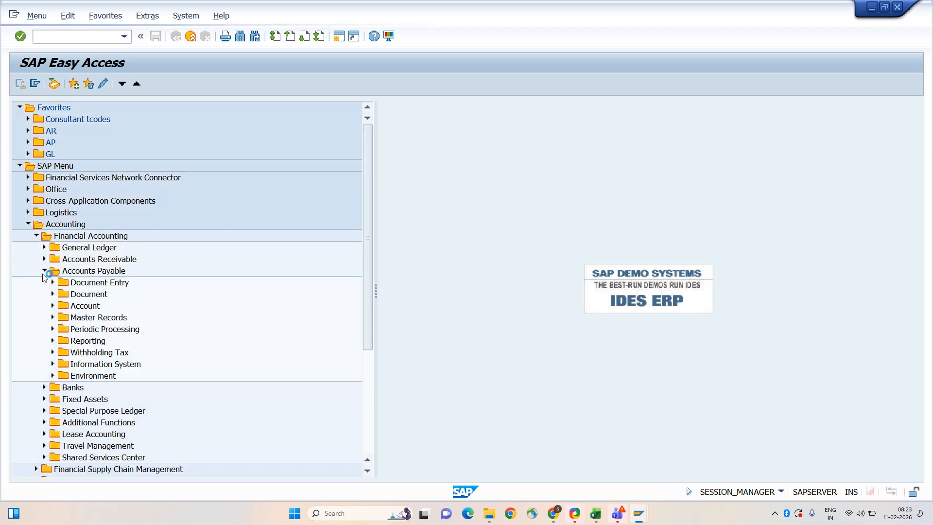
{"action": "left_click", "coordinate": [52, 364]}
{"action": "left_click", "coordinate": [61, 377]}
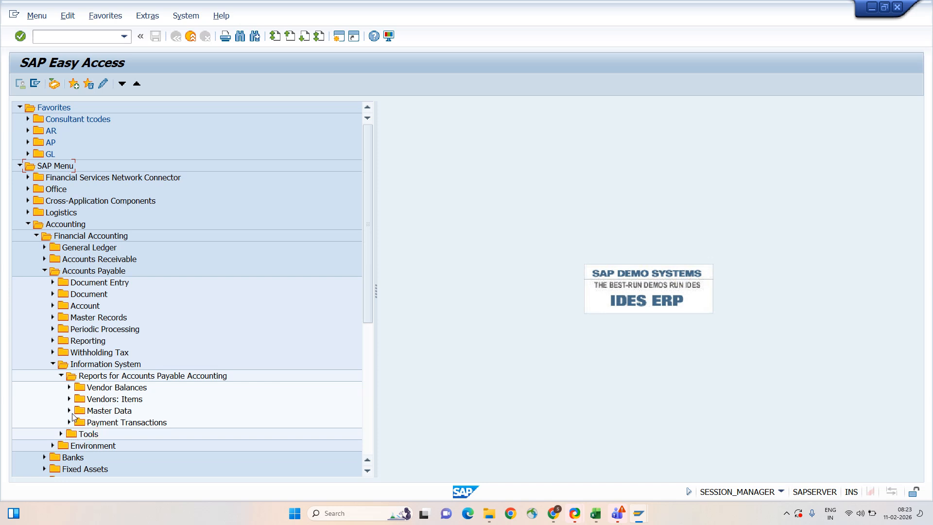
{"action": "left_click", "coordinate": [70, 412]}
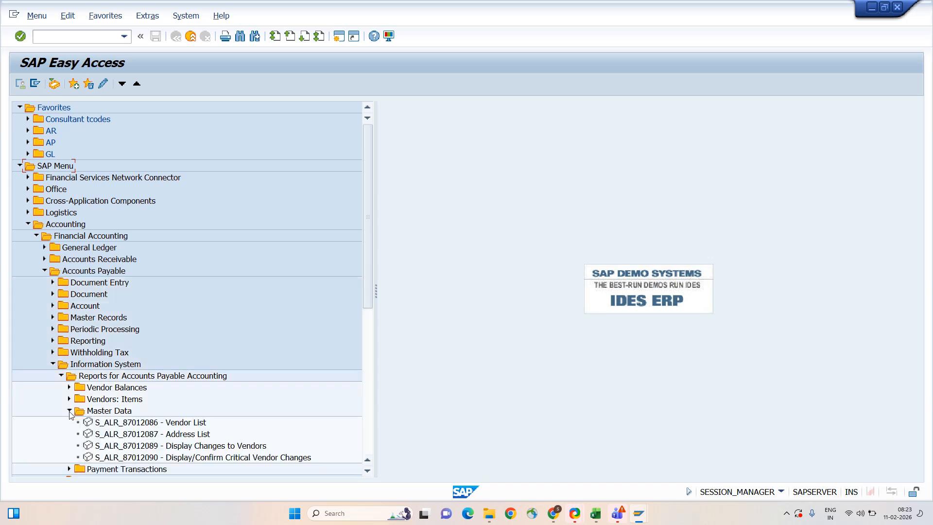
{"action": "double_click", "coordinate": [171, 446]}
- Run the vendor changes report for vendors 1–99999999 in A001, changed 01.11–02.11.2026
{"action": "type", "text": "1"}
{"action": "key", "text": "Tab"}
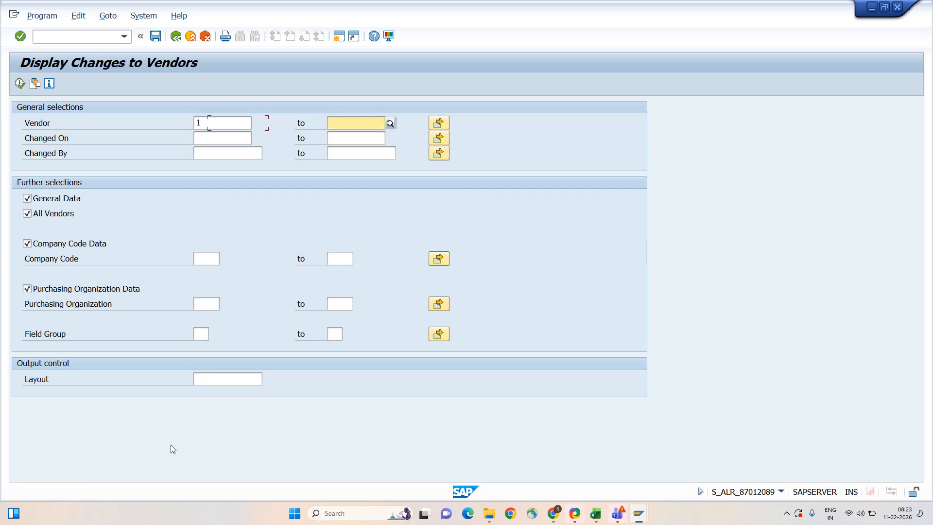
{"action": "type", "text": "99999999"}
{"action": "key", "text": "Tab"}
{"action": "key", "text": "Tab"}
{"action": "key", "text": "Tab"}
{"action": "key", "text": "Tab"}
{"action": "key", "text": "Tab"}
{"action": "key", "text": "Tab"}
{"action": "key", "text": "Tab"}
{"action": "key", "text": "Tab"}
{"action": "key", "text": "Tab"}
{"action": "key", "text": "Tab"}
{"action": "key", "text": "Tab"}
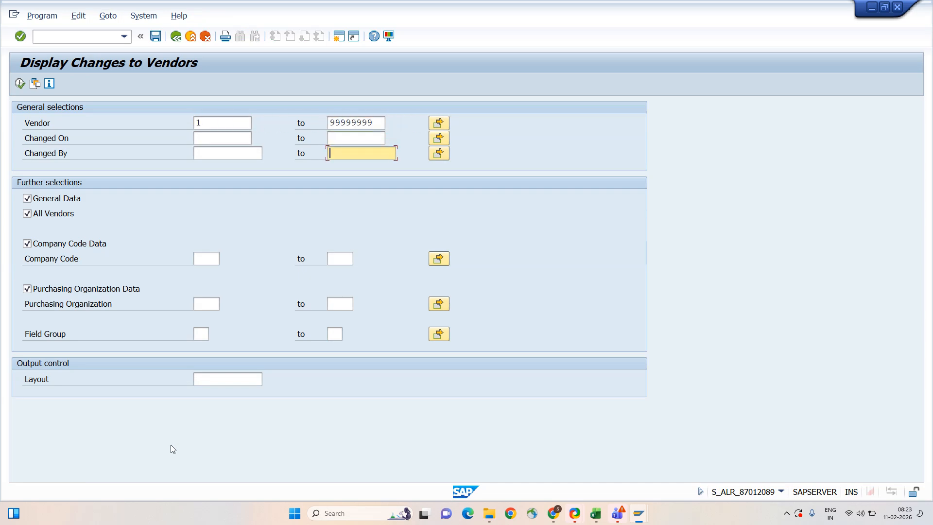
{"action": "type", "text": "A001"}
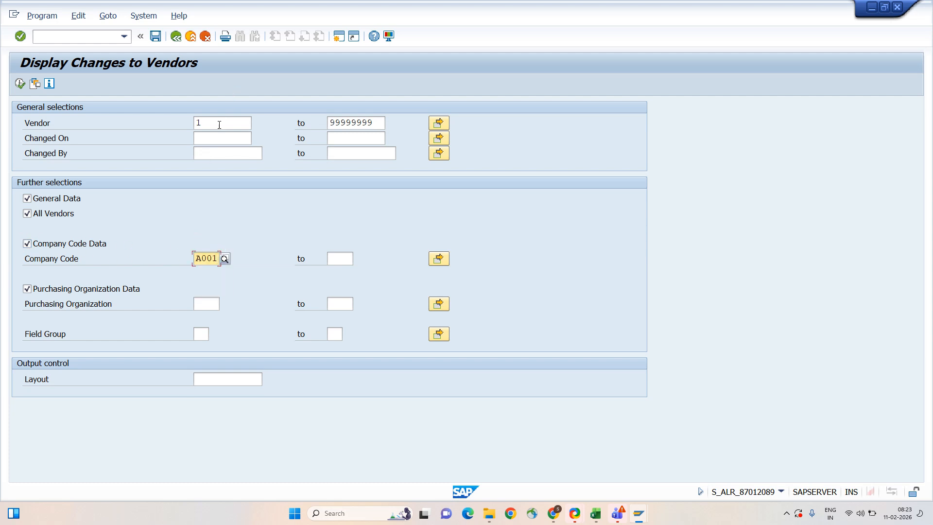
{"action": "left_click", "coordinate": [215, 139]}
{"action": "type", "text": "01.11.2026"}
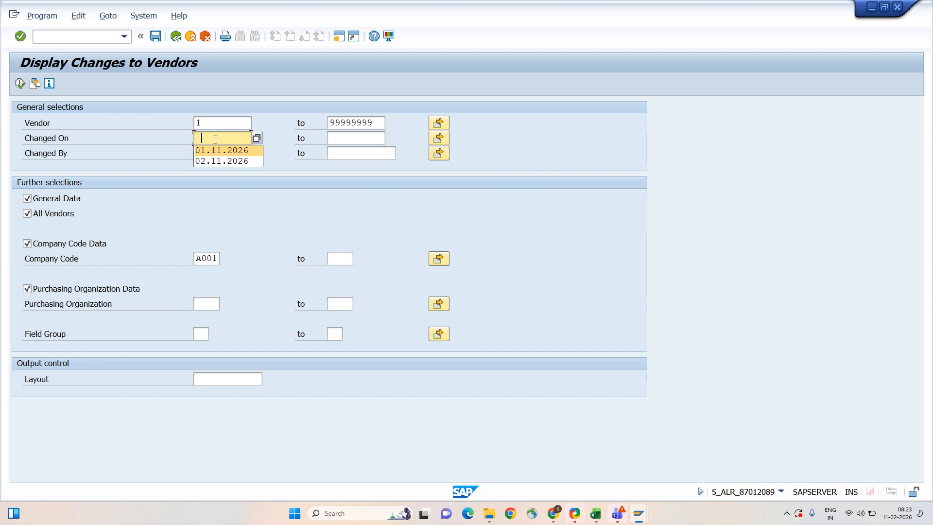
{"action": "key", "text": "Tab"}
{"action": "type", "text": "02.11.2026"}
{"action": "key", "text": "Tab"}
{"action": "key", "text": "shift+Tab"}
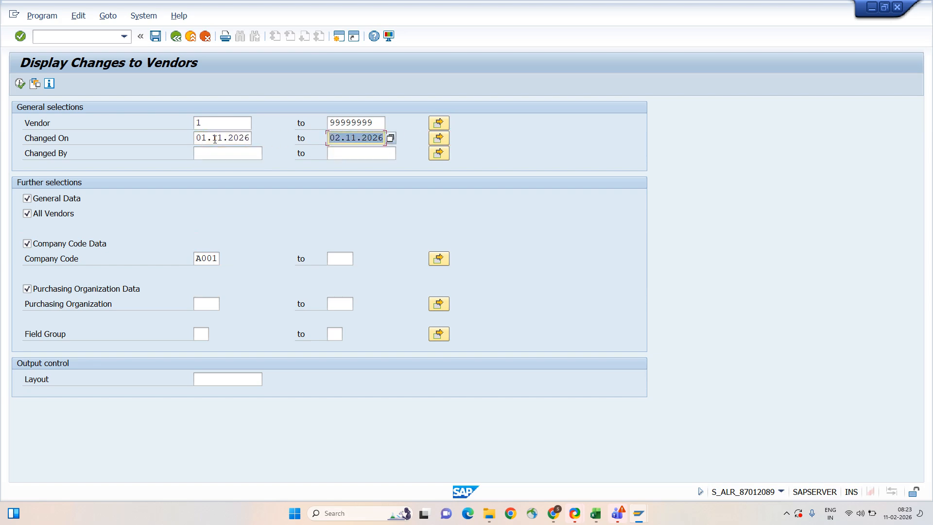
{"action": "left_click", "coordinate": [20, 83]}
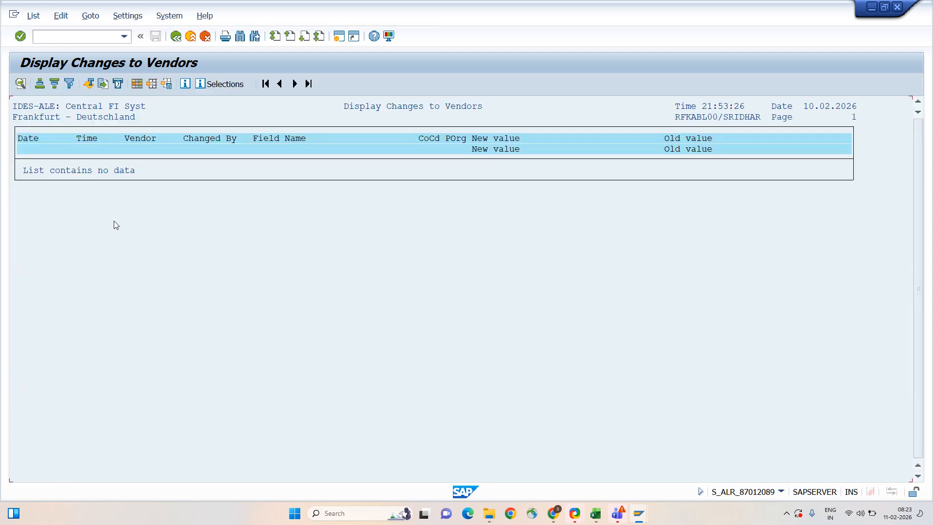
- Clear the Changed On dates and rerun the report with no date limit
{"action": "key", "text": "F3"}
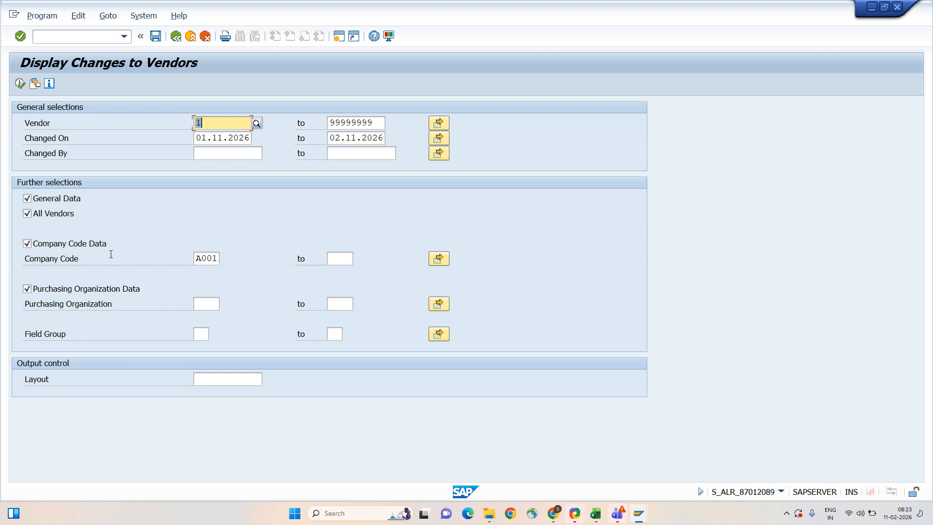
{"action": "left_click", "coordinate": [219, 141]}
{"action": "key", "text": "Tab"}
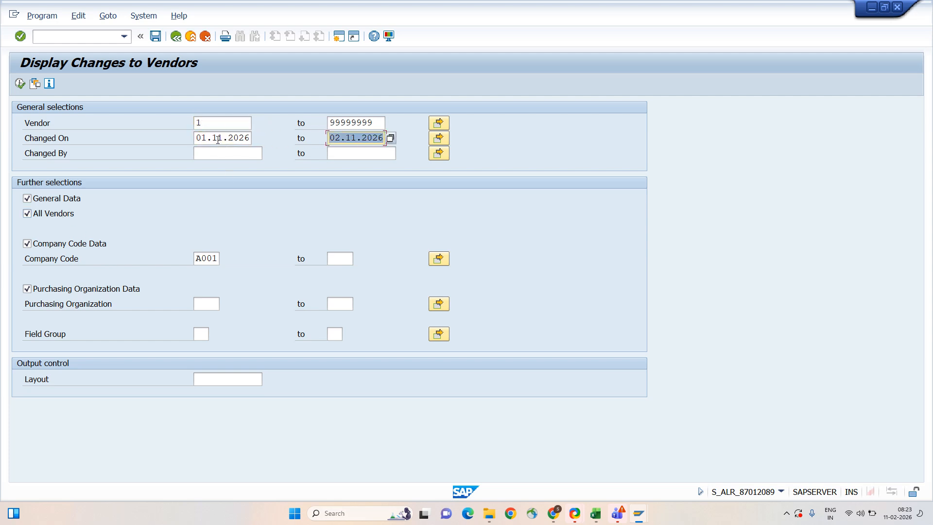
{"action": "key", "text": "Delete"}
{"action": "key", "text": "shift+Tab"}
{"action": "key", "text": "Delete"}
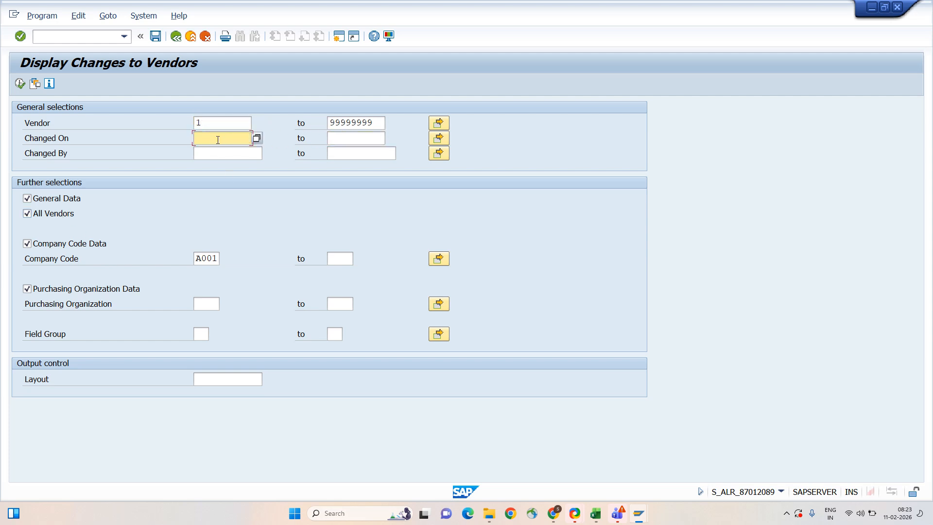
{"action": "left_click", "coordinate": [20, 84]}
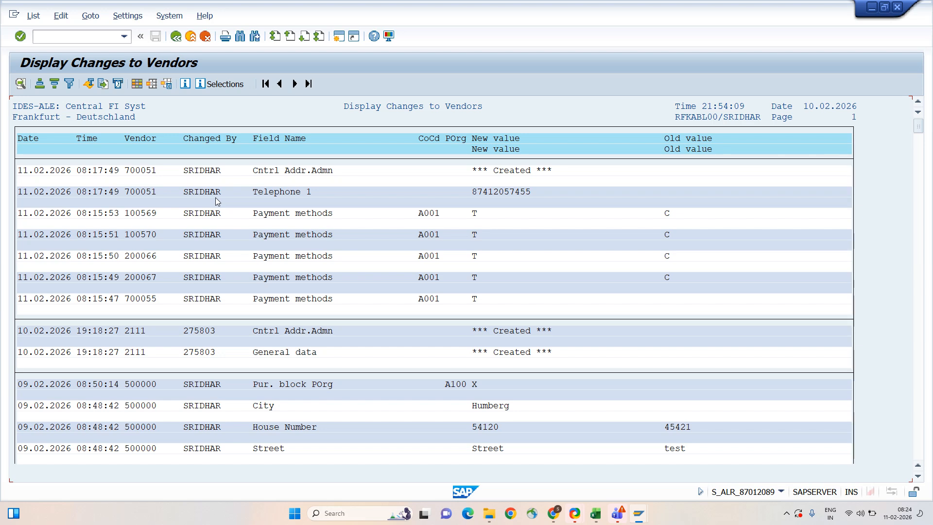
- Rerun the vendor changes report for changes made on 11.02.2026
{"action": "key", "text": "F3"}
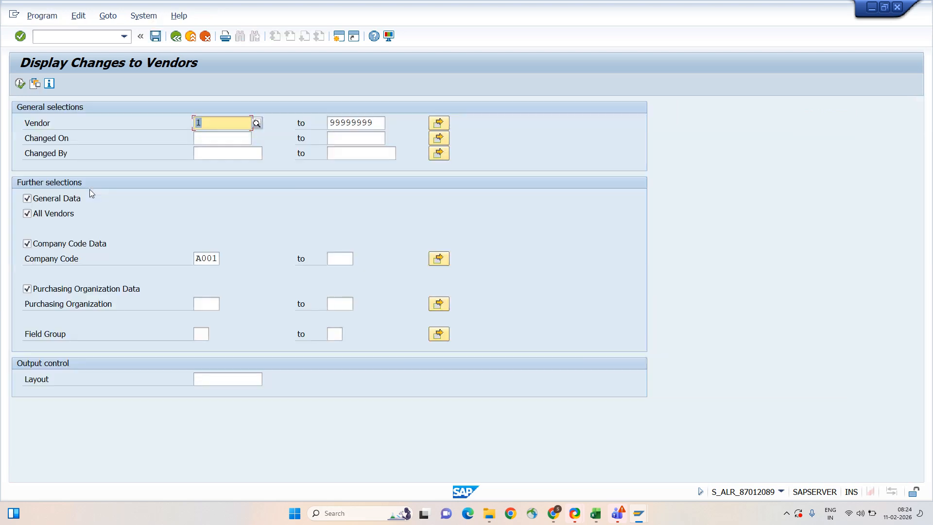
{"action": "left_click", "coordinate": [227, 138]}
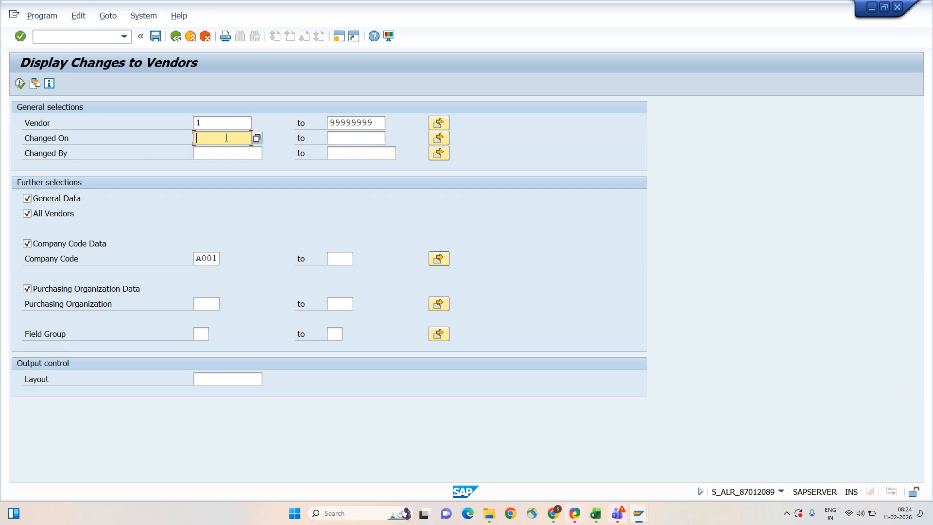
{"action": "type", "text": "11.02.2026"}
{"action": "key", "text": "Tab"}
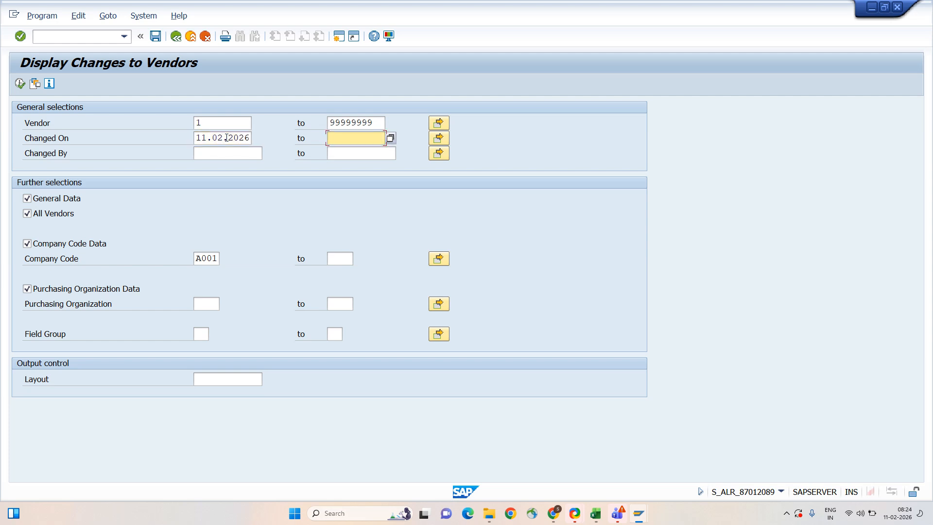
{"action": "left_click", "coordinate": [23, 83]}
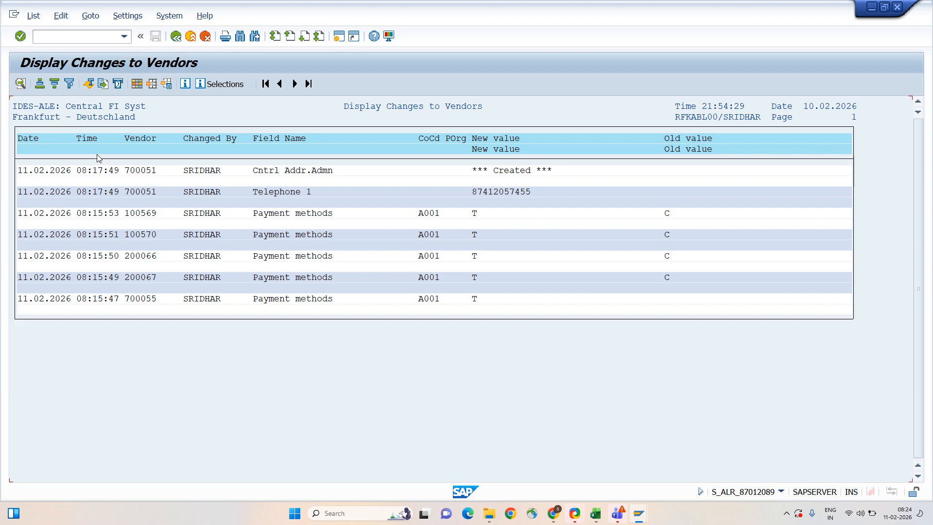
- Leave the vendor change list and switch over to the Excel workbook
{"action": "key", "text": "F3"}
{"action": "key", "text": "F3"}
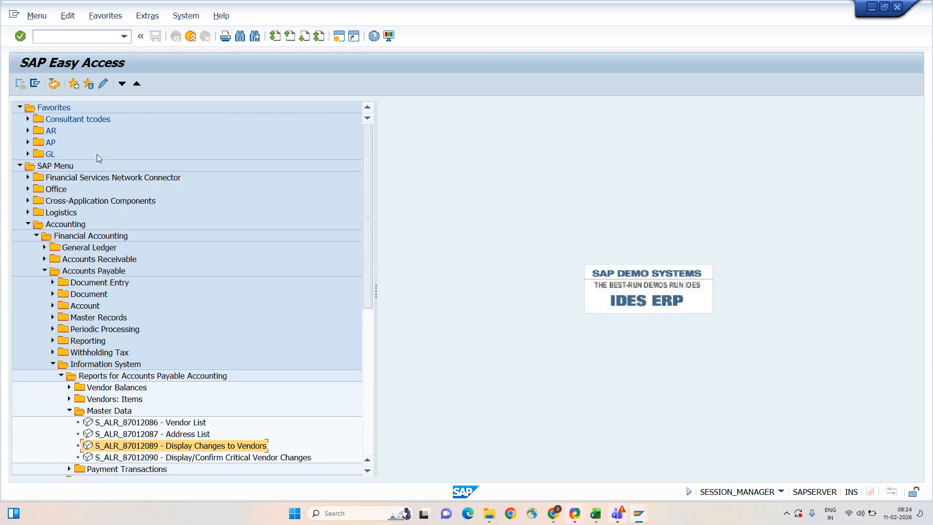
{"action": "scroll", "coordinate": [250, 354], "scroll_direction": "down", "scroll_amount": 4}
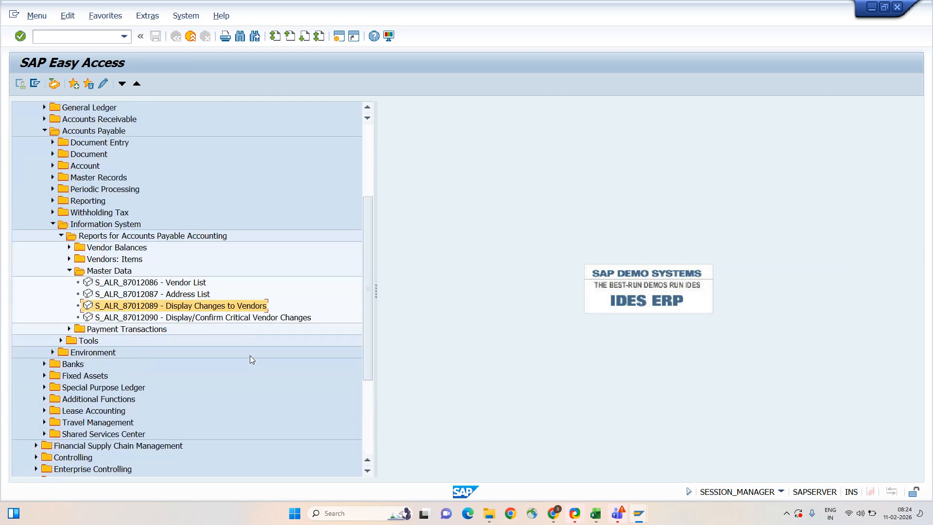
{"action": "key", "text": "alt+Tab"}
{"action": "key", "text": "alt+Tab"}
{"action": "key", "text": "alt+Tab"}
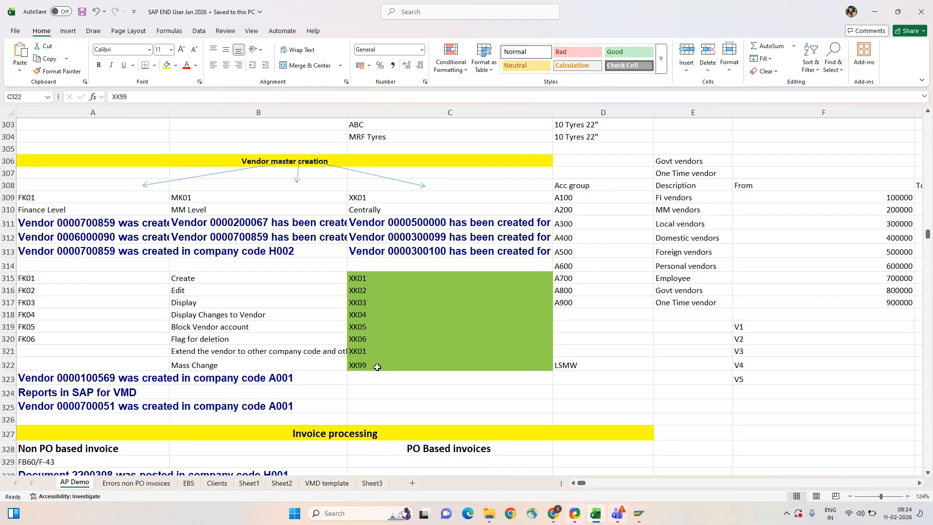
- Scroll the AP Demo sheet down and select the Invoice processing heading in A327
{"action": "left_click", "coordinate": [377, 367]}
{"action": "scroll", "coordinate": [444, 398], "scroll_direction": "down", "scroll_amount": 5}
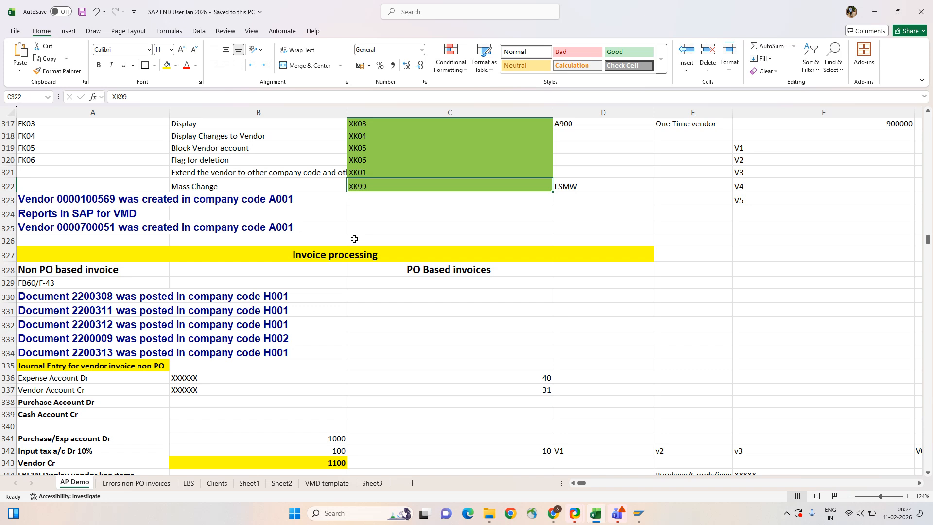
{"action": "left_click", "coordinate": [334, 259]}
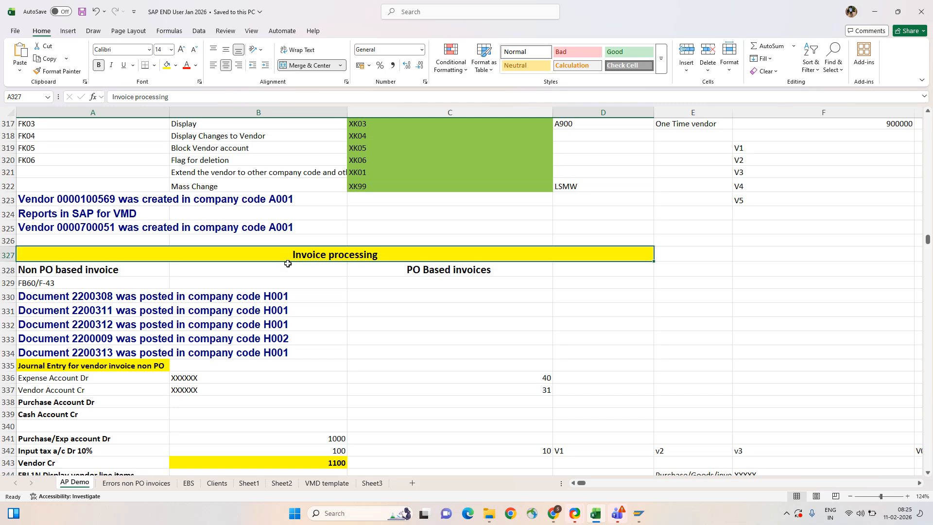
- Show the Windows desktop and cancel the Snipping Tool screen snip
{"action": "key", "text": "alt+Tab"}
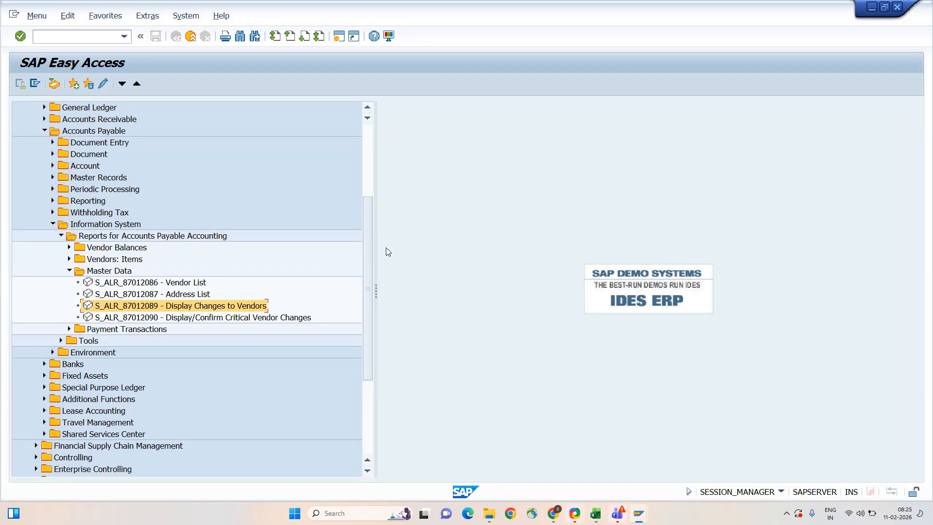
{"action": "key", "text": "alt+Tab"}
{"action": "key", "text": "super+d"}
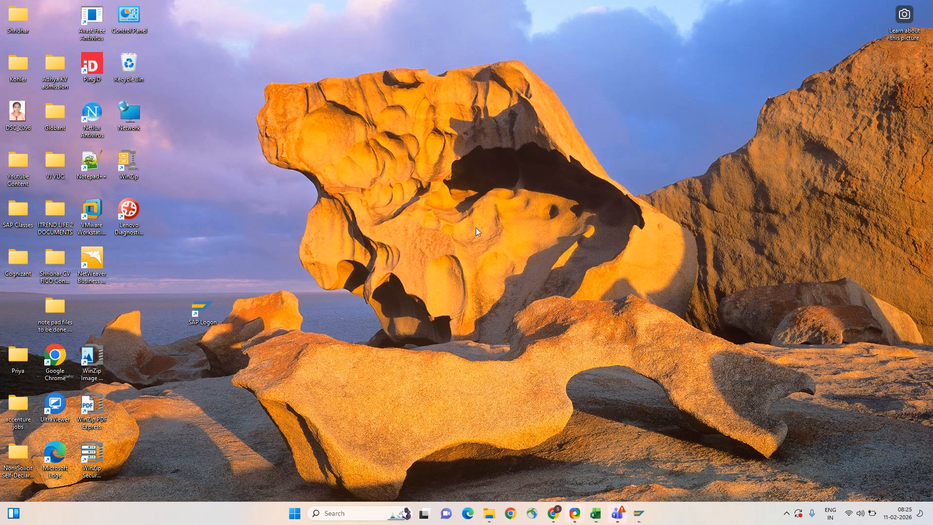
{"action": "key", "text": "super+shift+s"}
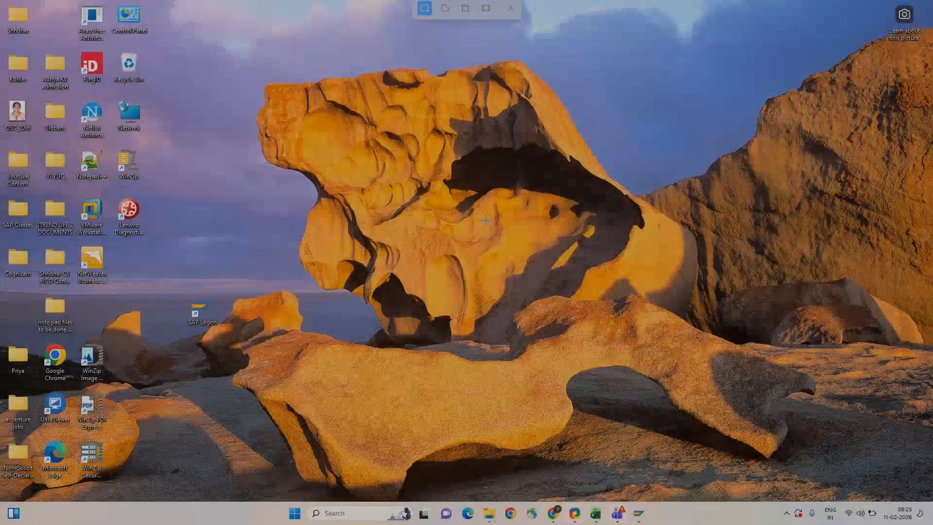
{"action": "key", "text": "Escape"}
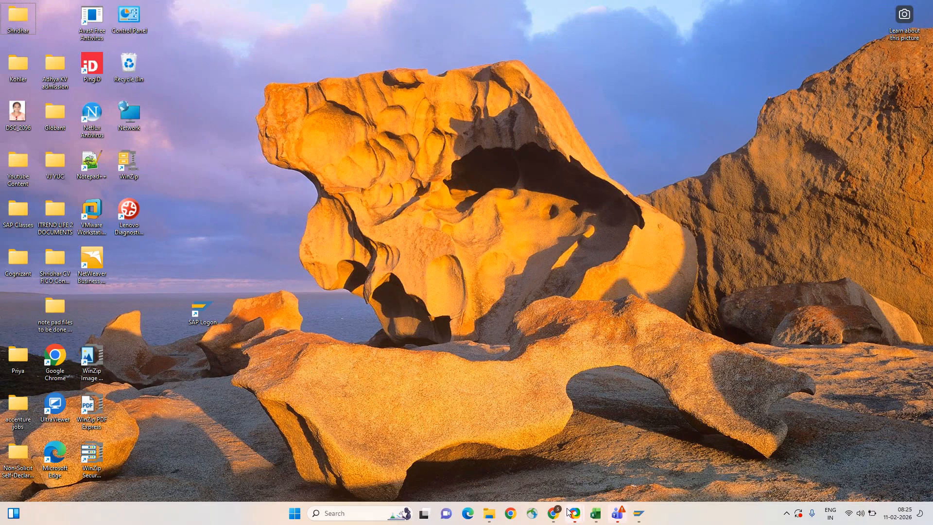
- Open ShareX from the taskbar and reveal its Capture options
{"action": "mouse_move", "coordinate": [572, 512]}
{"action": "left_click", "coordinate": [620, 459]}
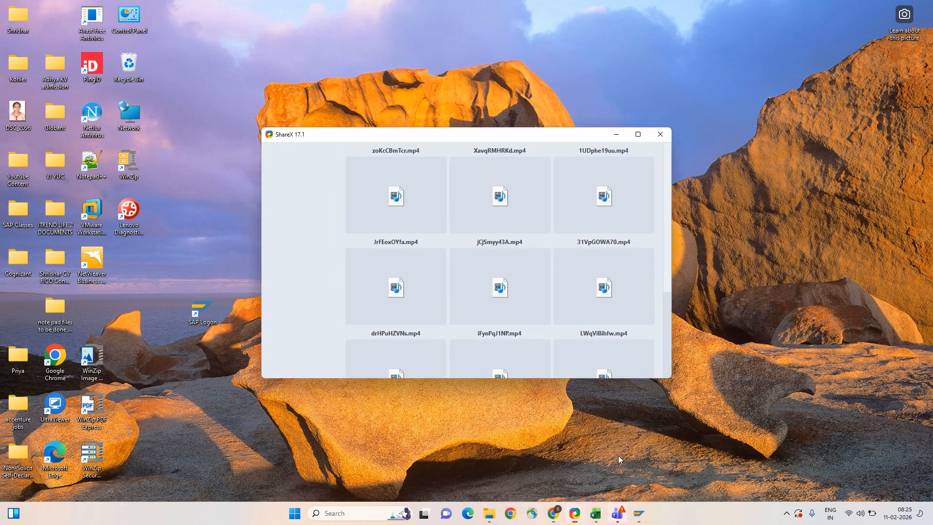
{"action": "left_click", "coordinate": [281, 150]}
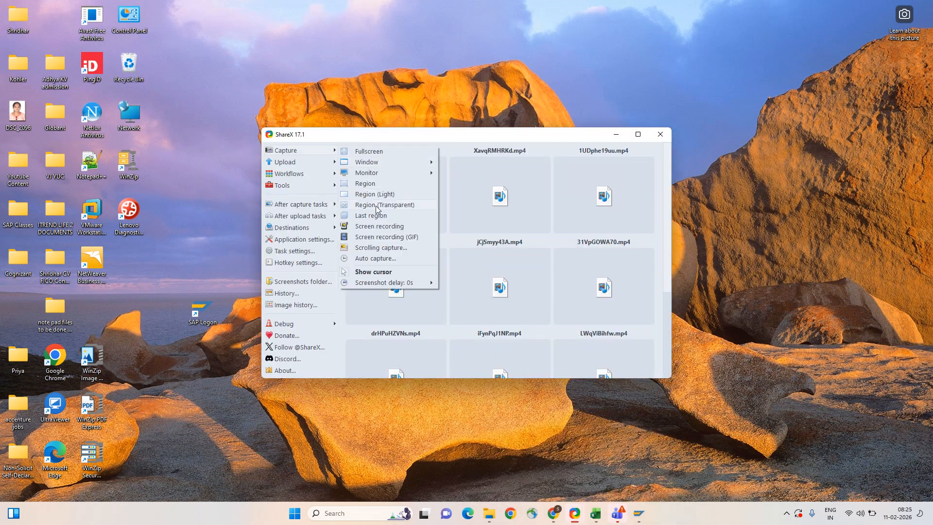